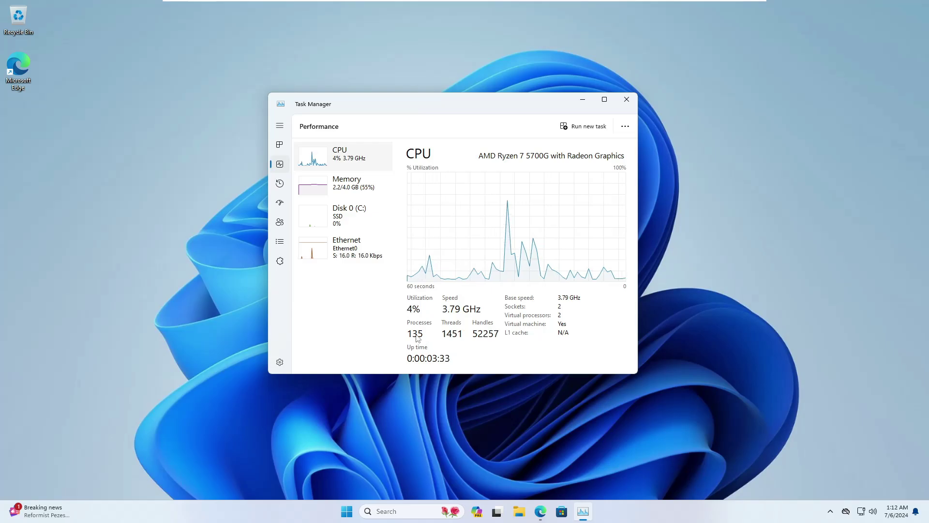
Step: Minimize Task Manager's CPU performance page to reveal the desktop
{"action": "left_click", "coordinate": [582, 100]}
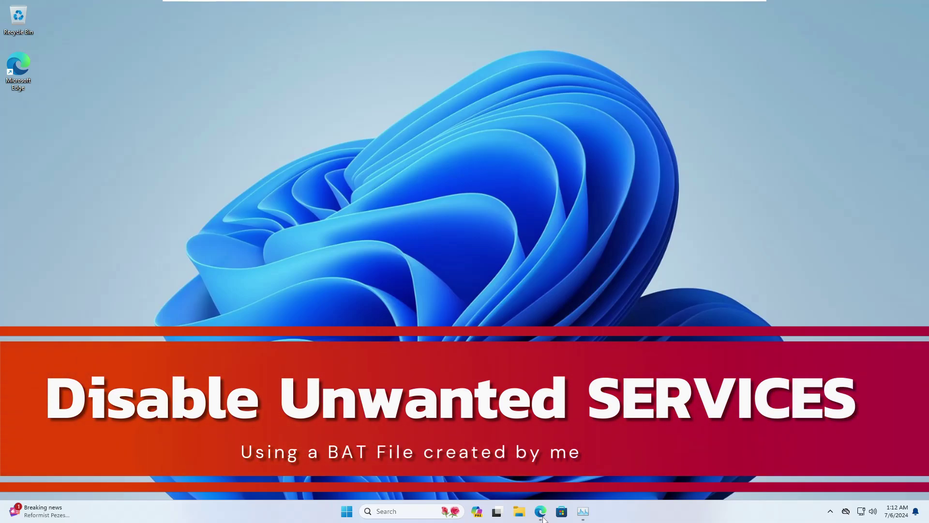
Step: Download services.bat from Google Drive, accepting the download-anyway prompt
{"action": "left_click", "coordinate": [542, 513]}
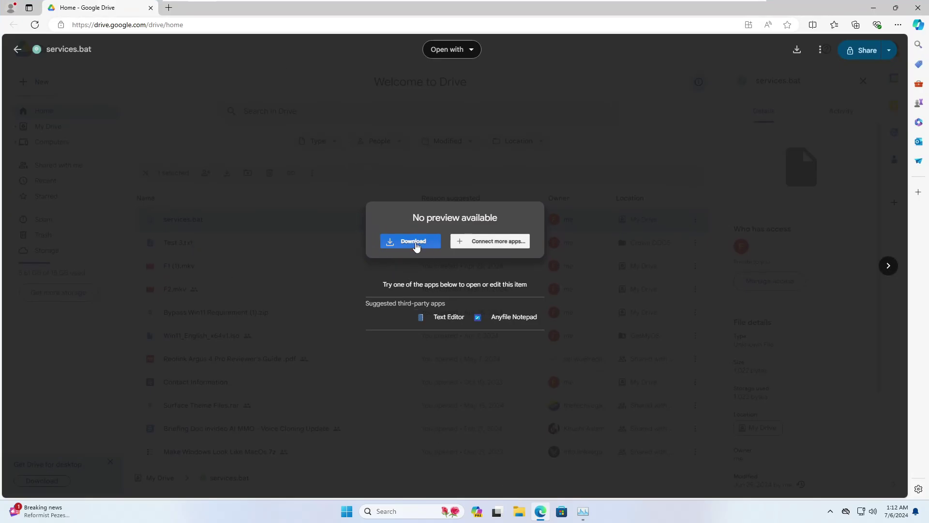
{"action": "left_click", "coordinate": [416, 244]}
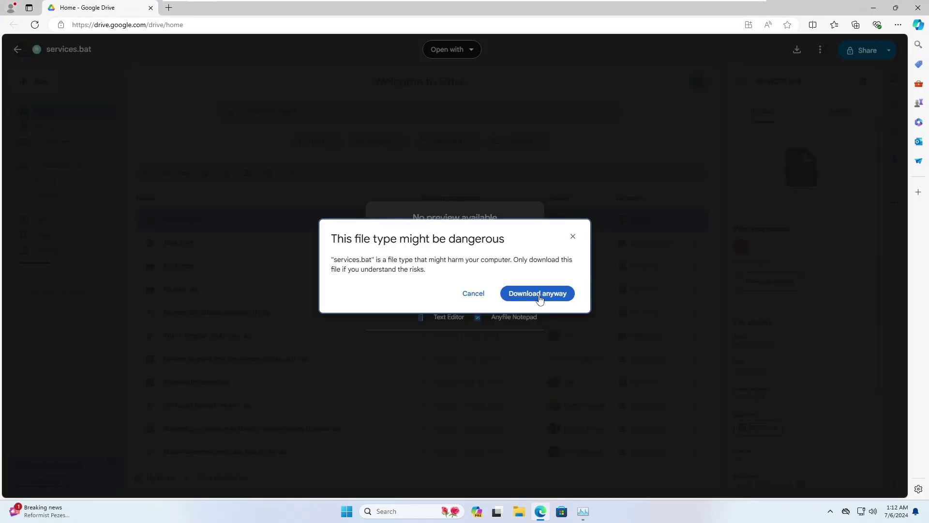
{"action": "left_click", "coordinate": [533, 294]}
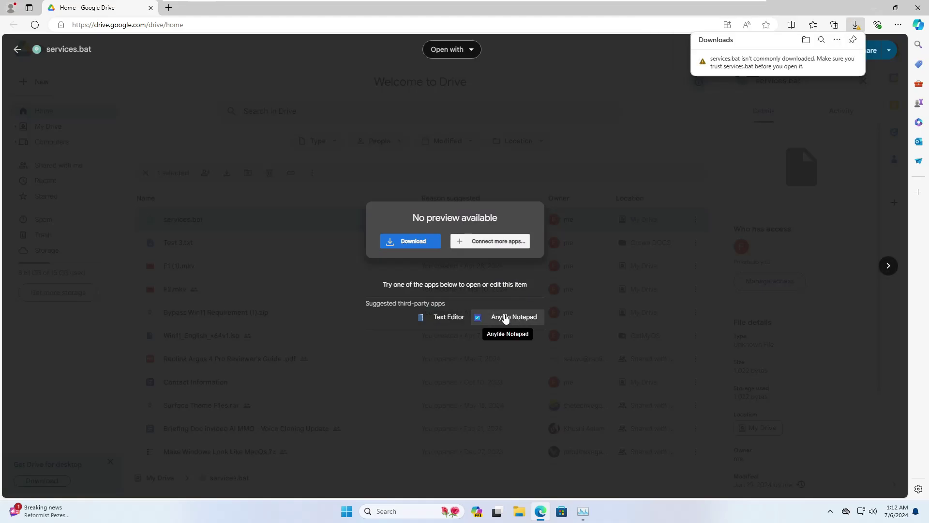
Step: Keep services.bat despite the SmartScreen warning, then minimize Edge
{"action": "left_click", "coordinate": [853, 62]}
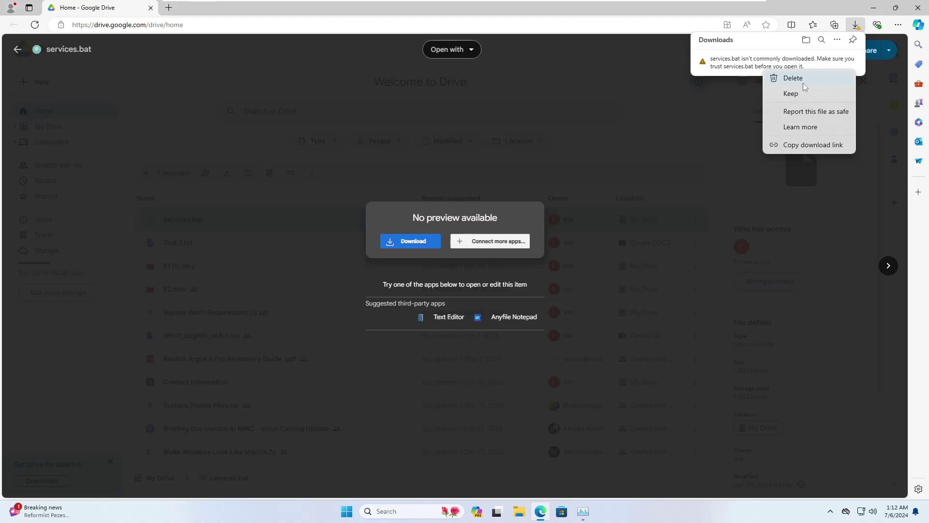
{"action": "left_click", "coordinate": [793, 94]}
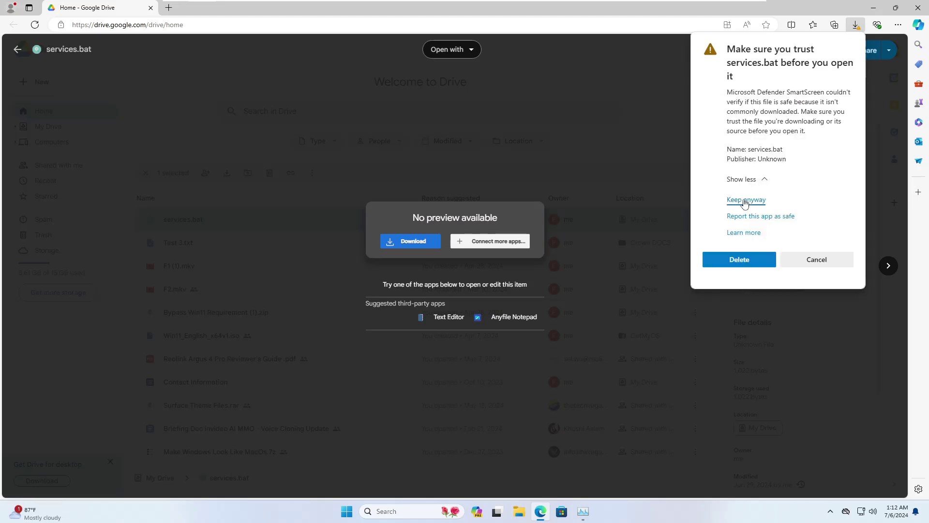
{"action": "left_click", "coordinate": [746, 199]}
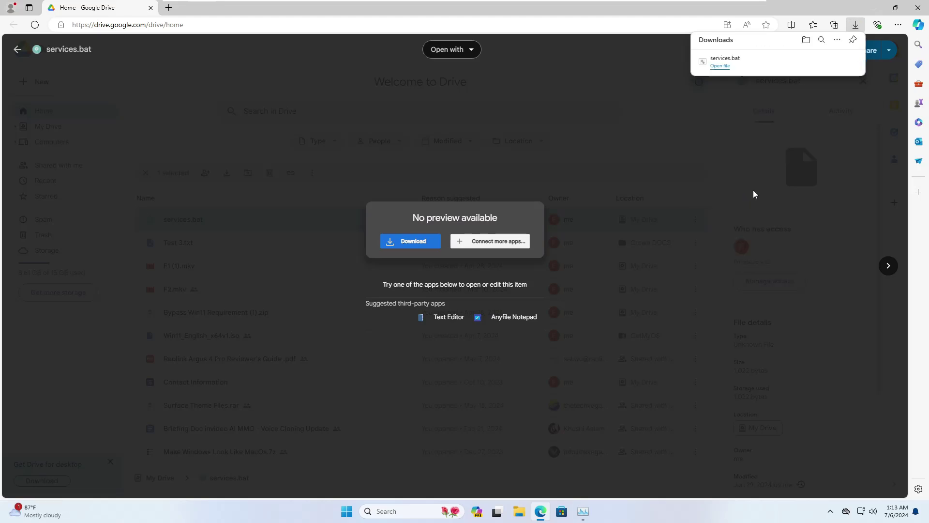
{"action": "left_click", "coordinate": [875, 10]}
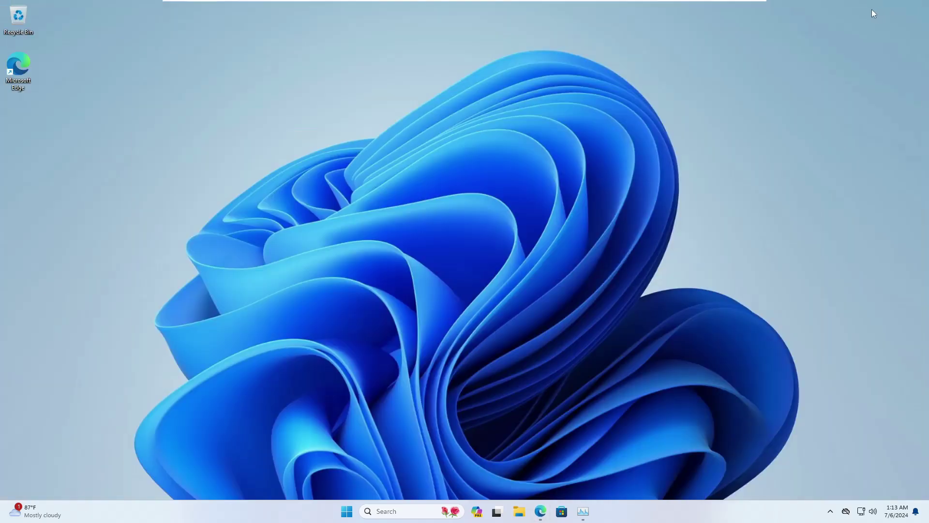
Step: Open the services batch file from Downloads in Notepad using the Edit option
{"action": "left_click", "coordinate": [518, 514]}
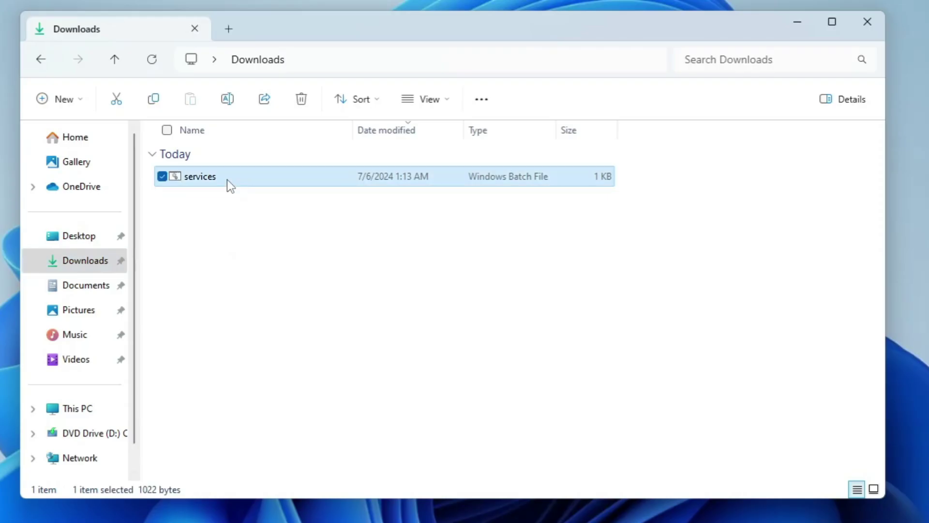
{"action": "right_click", "coordinate": [229, 184]}
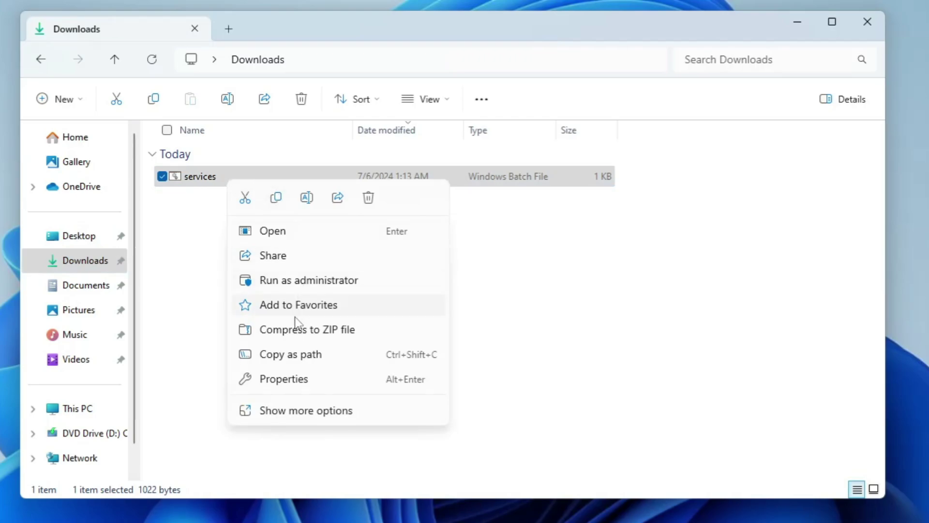
{"action": "left_click", "coordinate": [306, 410]}
{"action": "left_click", "coordinate": [270, 212]}
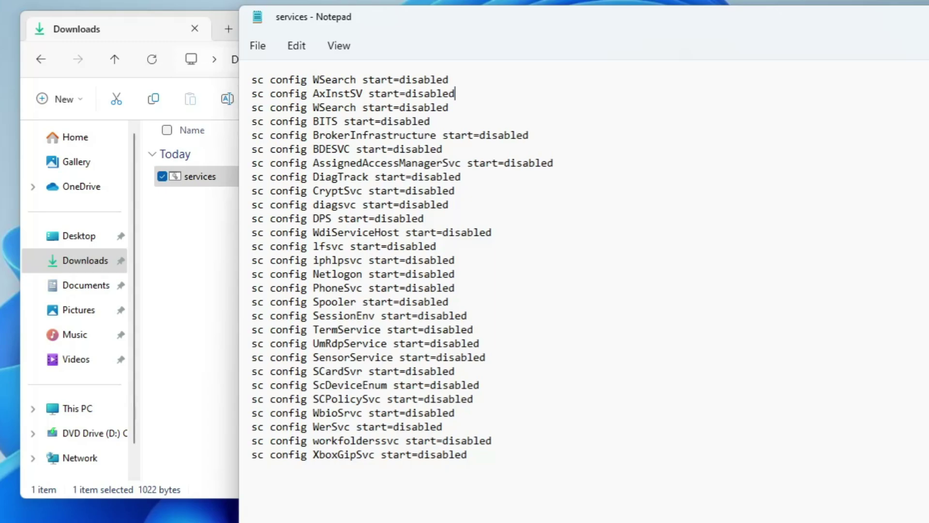
Step: Open the Services console and check the Windows Search service's startup type
{"action": "key", "text": "super+s"}
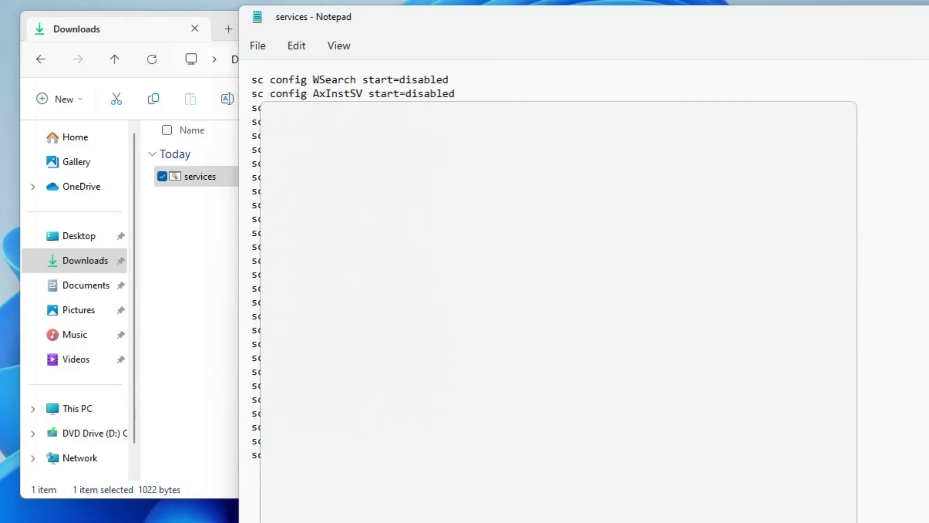
{"action": "type", "text": "services"}
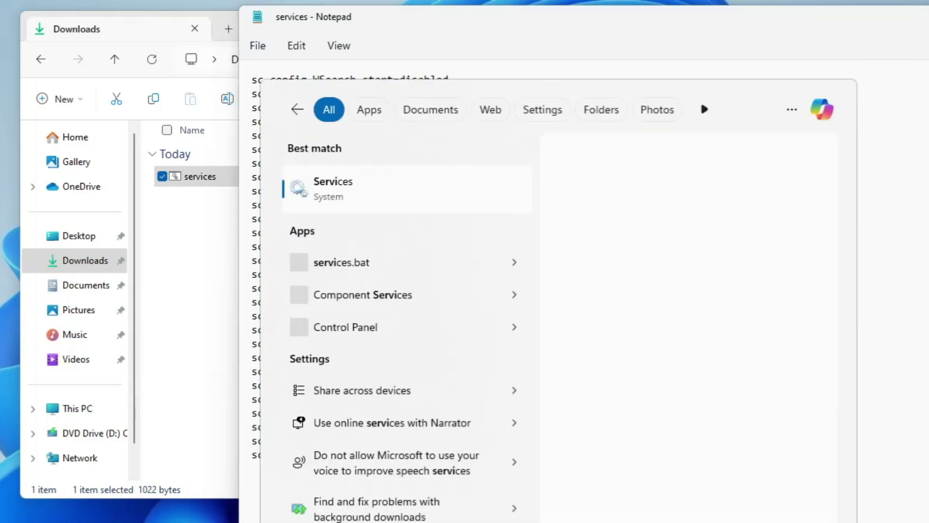
{"action": "key", "text": "Return"}
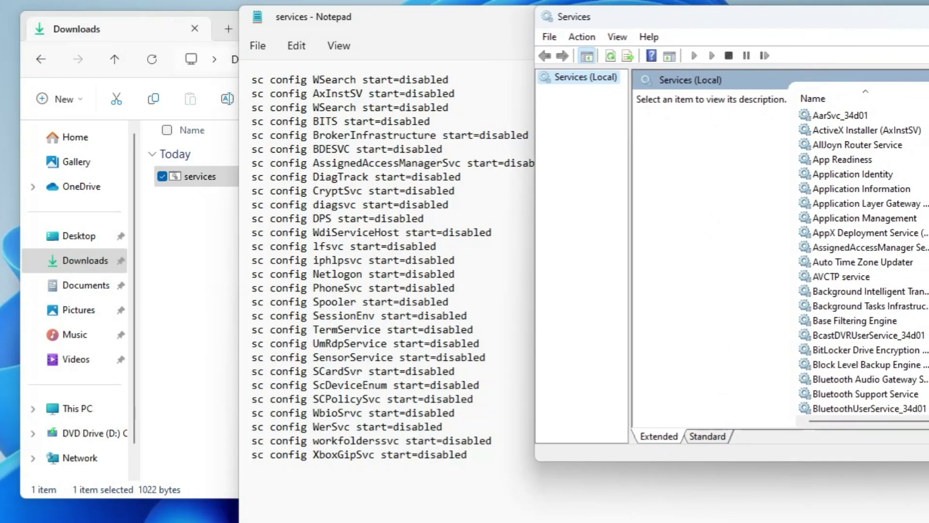
{"action": "left_click", "coordinate": [843, 248]}
{"action": "key", "text": "w"}
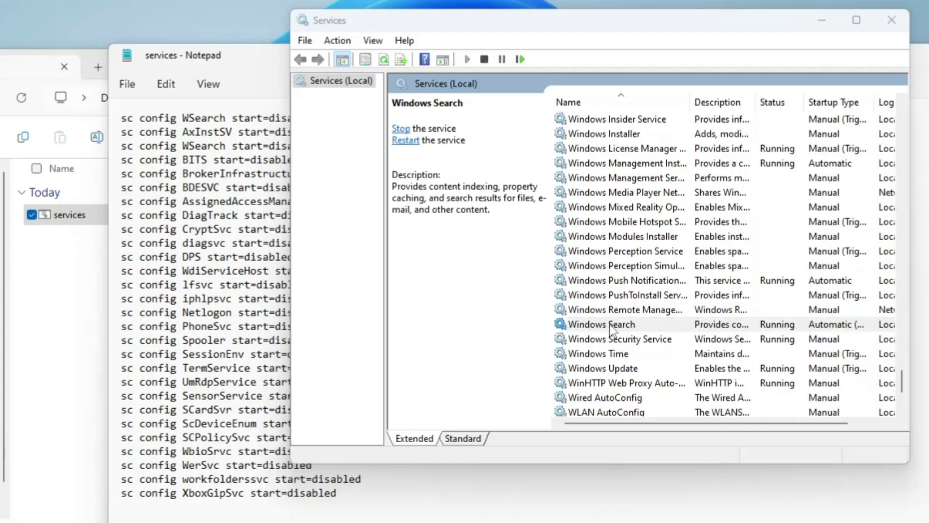
{"action": "double_click", "coordinate": [611, 325]}
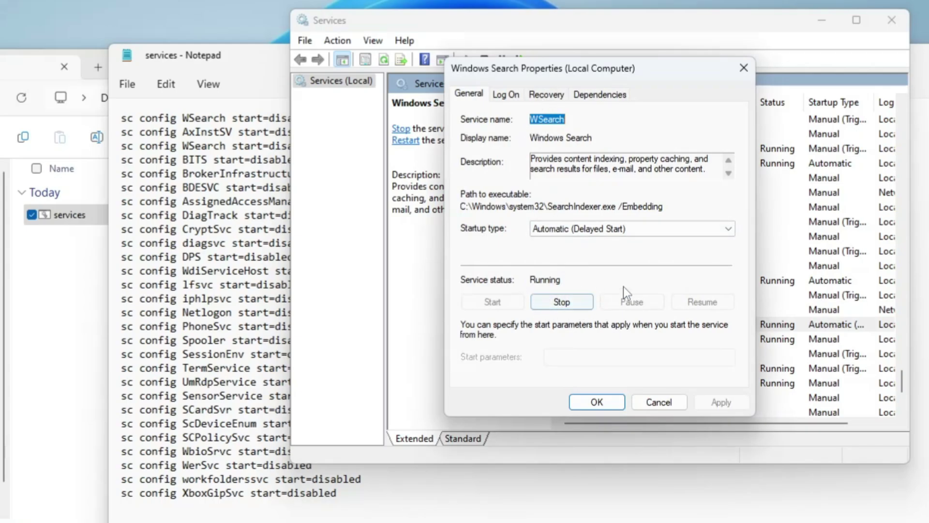
{"action": "left_click", "coordinate": [744, 68]}
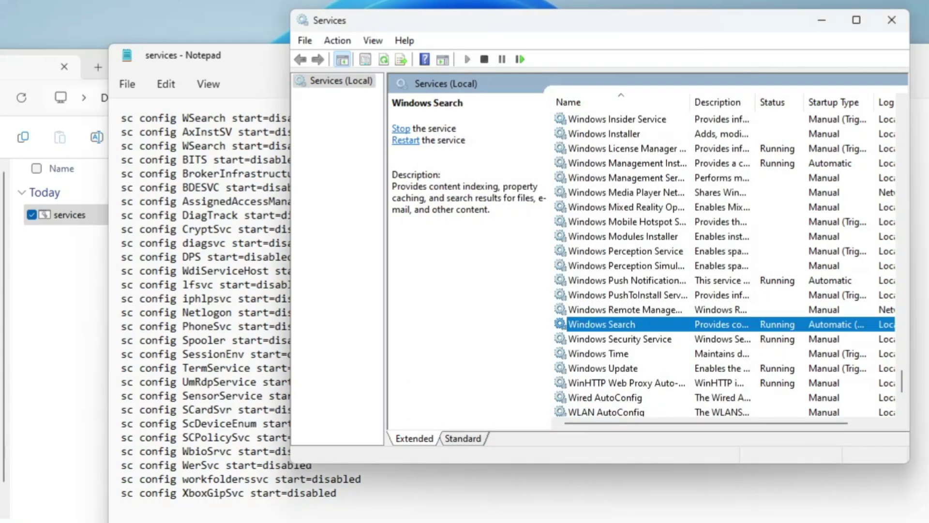
Step: Check the ActiveX Installer (AxInstSV) startup type, then return to the Notepad batch file
{"action": "scroll", "coordinate": [596, 160], "scroll_direction": "up", "scroll_amount": 20}
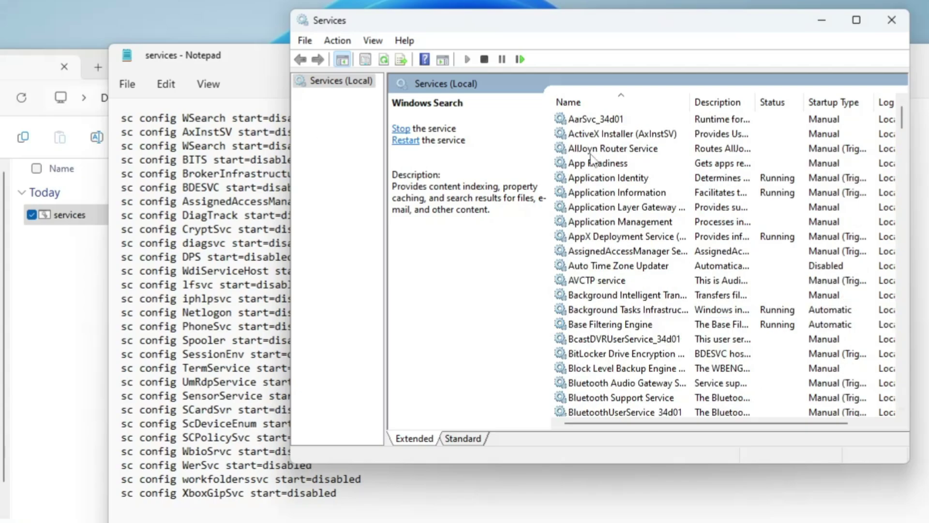
{"action": "left_click", "coordinate": [596, 140]}
{"action": "double_click", "coordinate": [600, 139]}
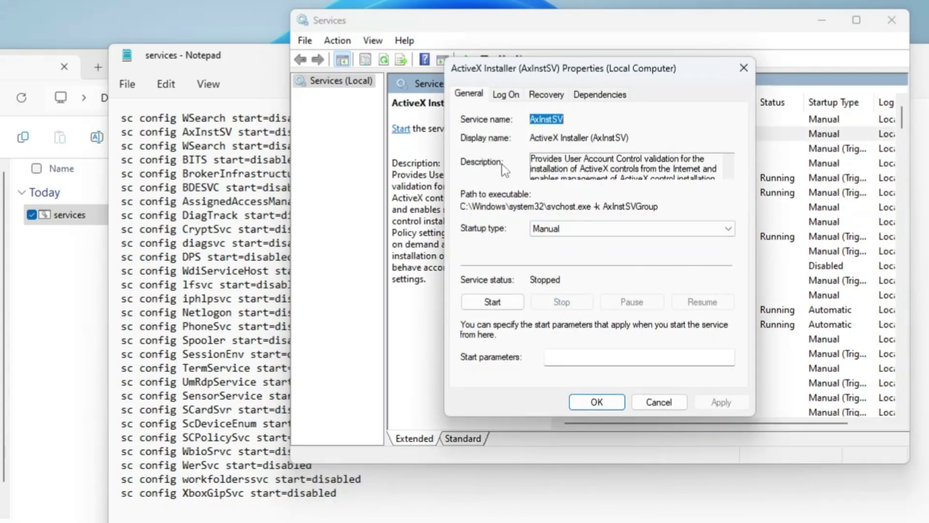
{"action": "left_click", "coordinate": [603, 404]}
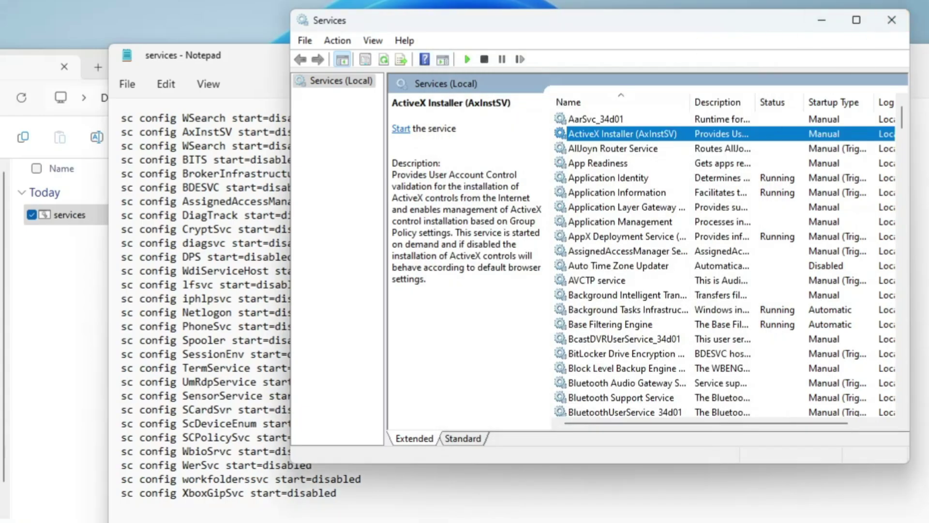
{"action": "left_click", "coordinate": [213, 173]}
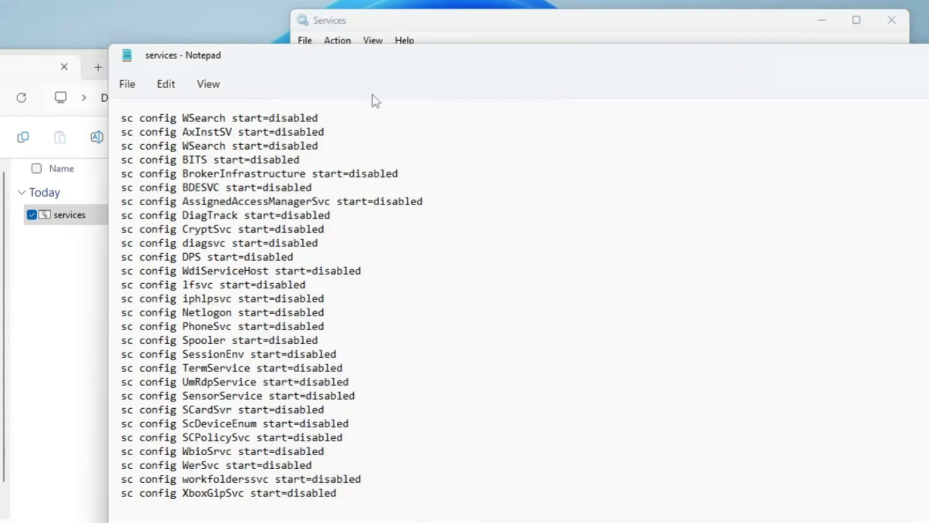
Step: Close the batch file in Notepad and return to the Downloads folder
{"action": "left_click_drag", "start_coordinate": [417, 62], "coordinate": [132, 62]}
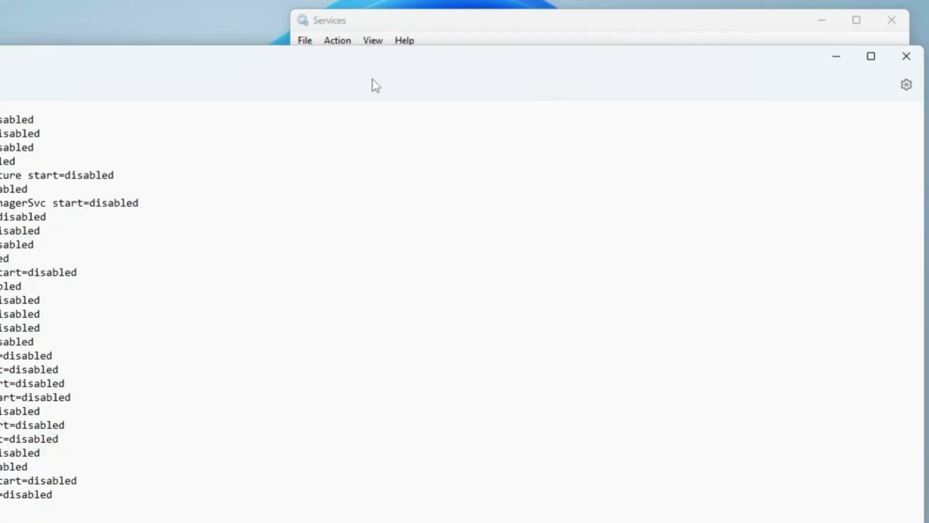
{"action": "left_click", "coordinate": [917, 65]}
{"action": "left_click", "coordinate": [296, 225]}
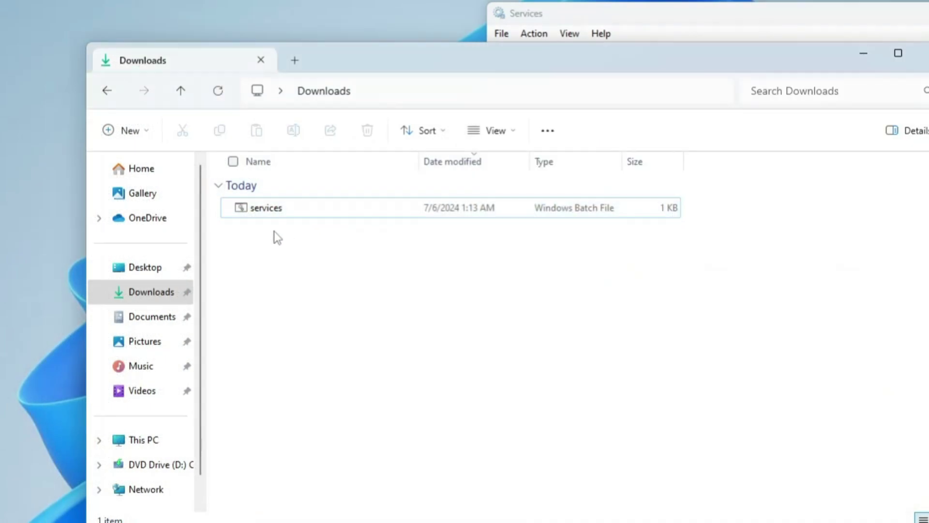
Step: Run services.bat as administrator, approve the UAC prompt, and minimize File Explorer
{"action": "right_click", "coordinate": [293, 211]}
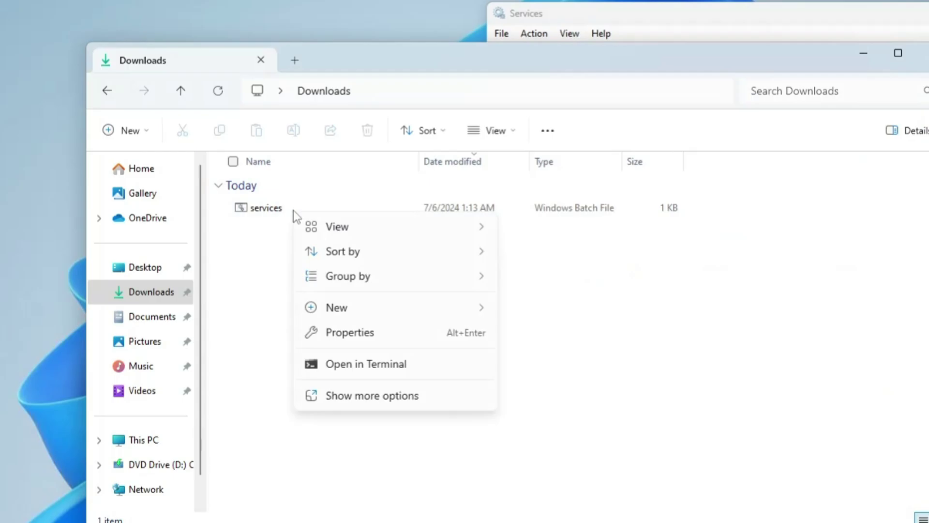
{"action": "right_click", "coordinate": [288, 209]}
{"action": "left_click", "coordinate": [358, 310]}
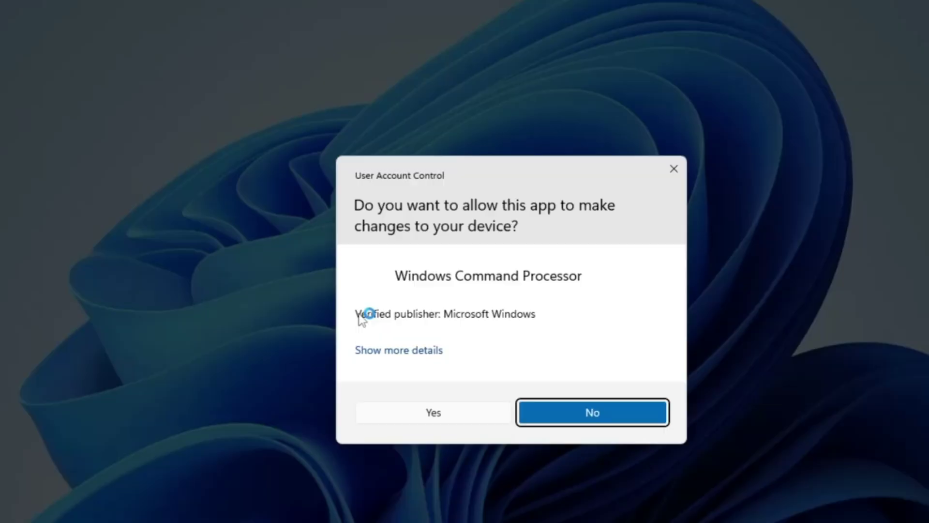
{"action": "left_click", "coordinate": [453, 422]}
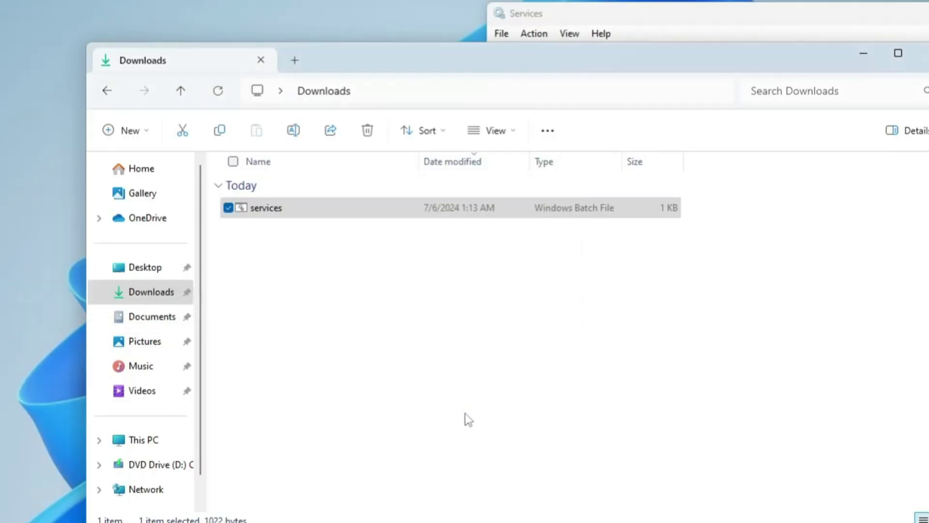
{"action": "left_click", "coordinate": [865, 48]}
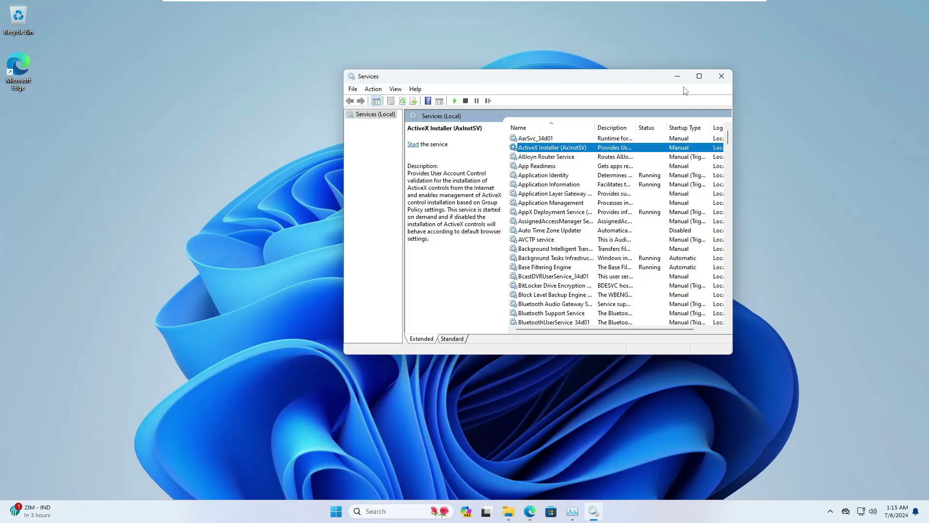
Step: Close and reopen the Services console to refresh its service list
{"action": "left_click", "coordinate": [721, 78]}
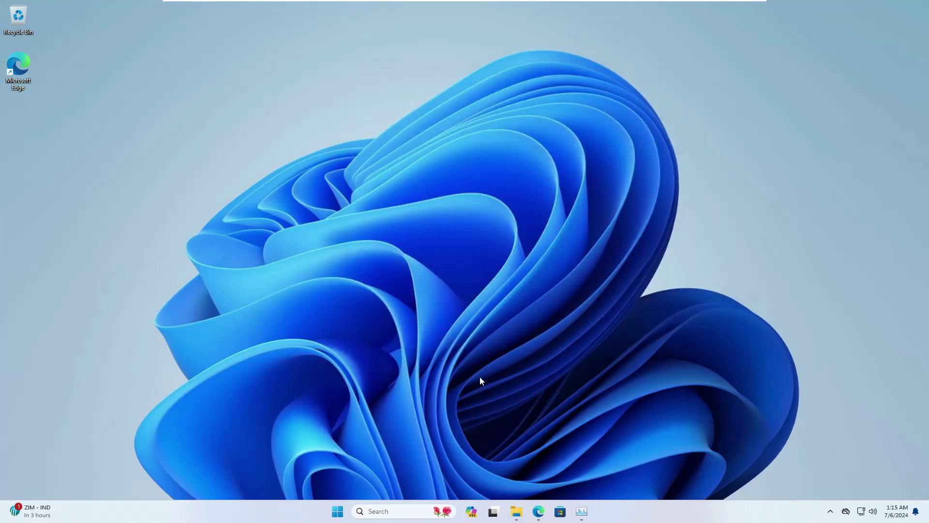
{"action": "left_click", "coordinate": [387, 511]}
{"action": "type", "text": "services"}
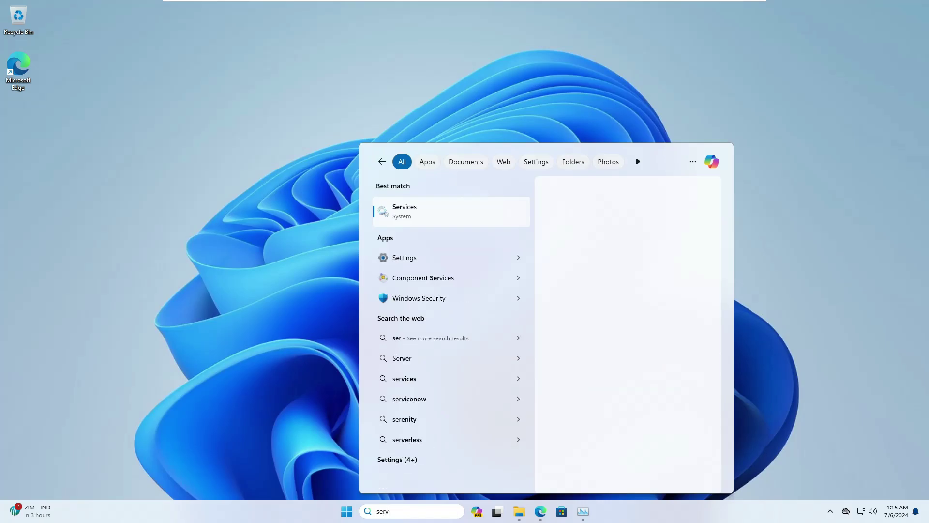
{"action": "key", "text": "Return"}
{"action": "left_click_drag", "start_coordinate": [507, 86], "coordinate": [421, 110]}
Step: Confirm ActiveX Installer, AssignedAccessManager, BITS and BitLocker services now show Disabled
{"action": "left_click", "coordinate": [464, 172]}
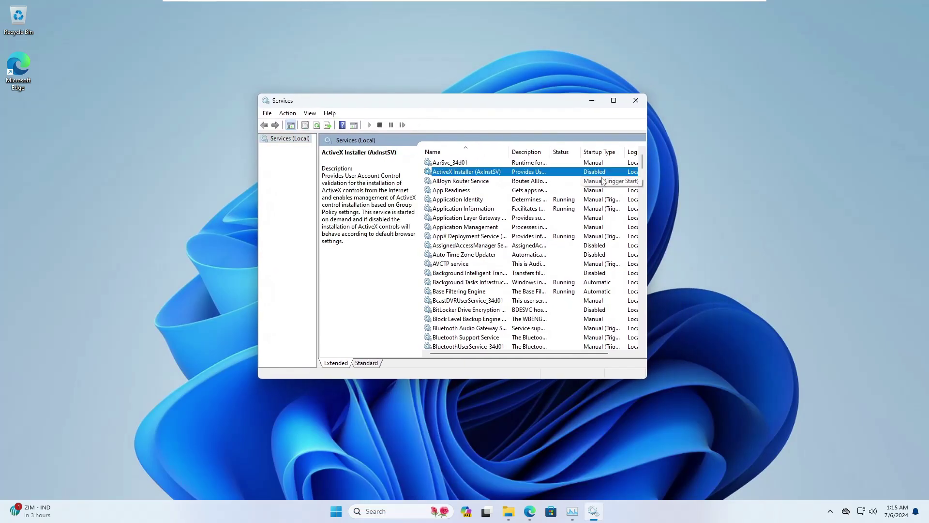
{"action": "left_click", "coordinate": [604, 246]}
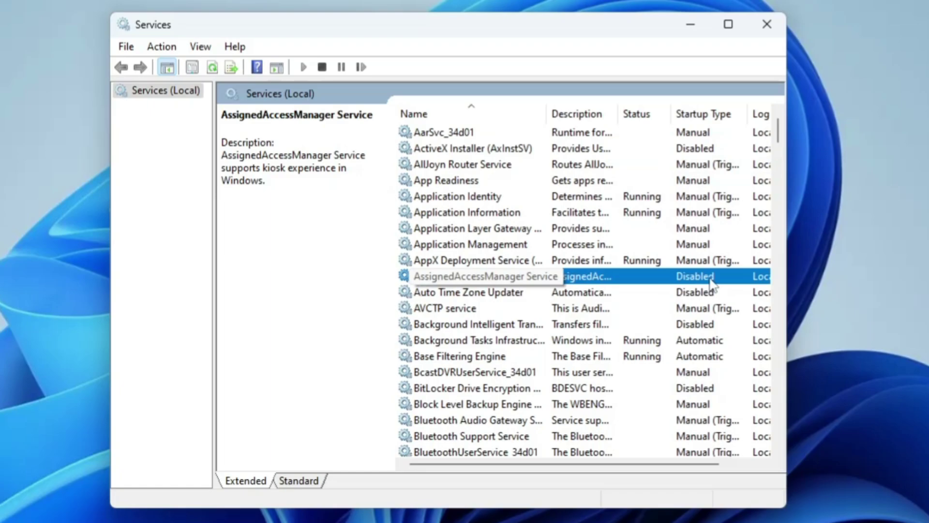
{"action": "left_click", "coordinate": [478, 324]}
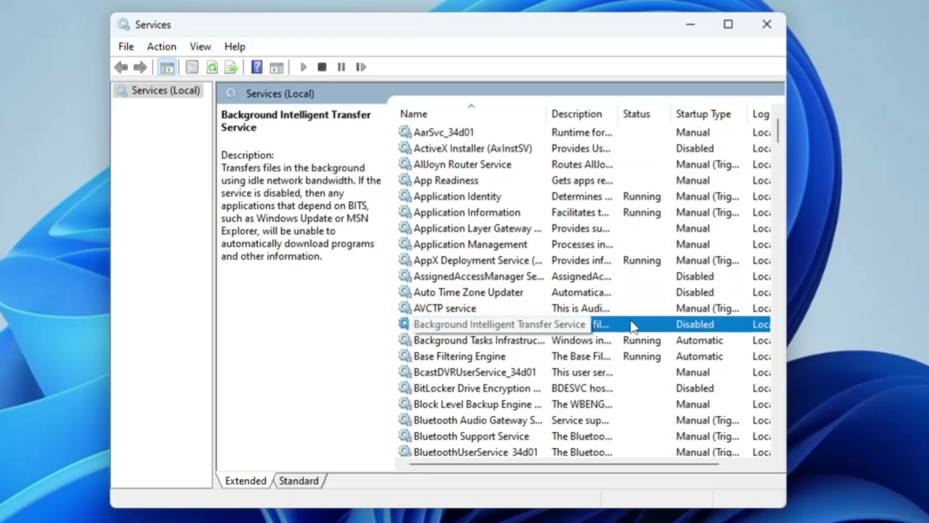
{"action": "left_click", "coordinate": [443, 388]}
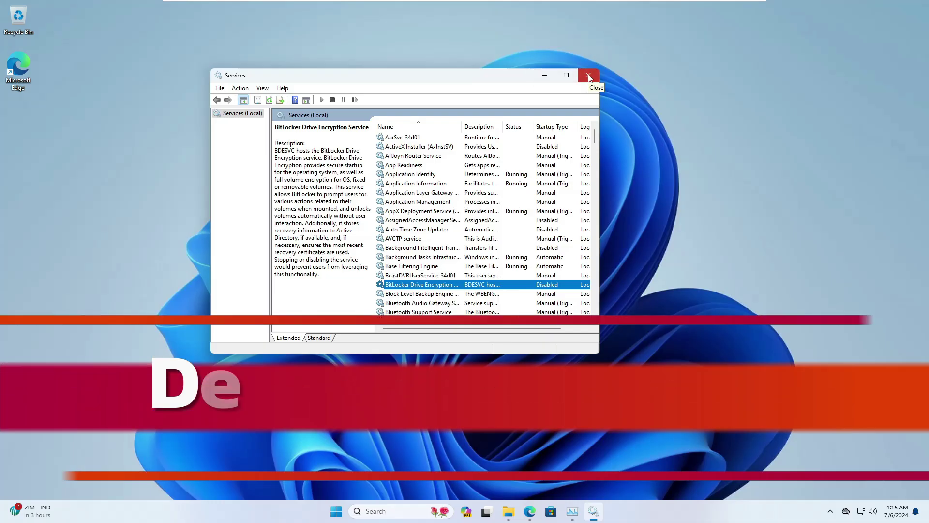
Step: Close Services and search Edge for 'win11debloater github'
{"action": "left_click", "coordinate": [588, 76]}
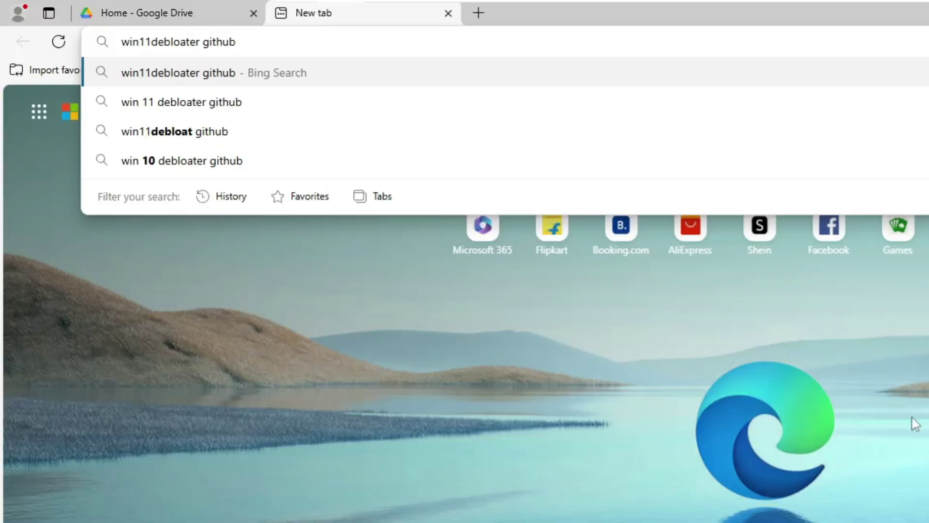
{"action": "key", "text": "Return"}
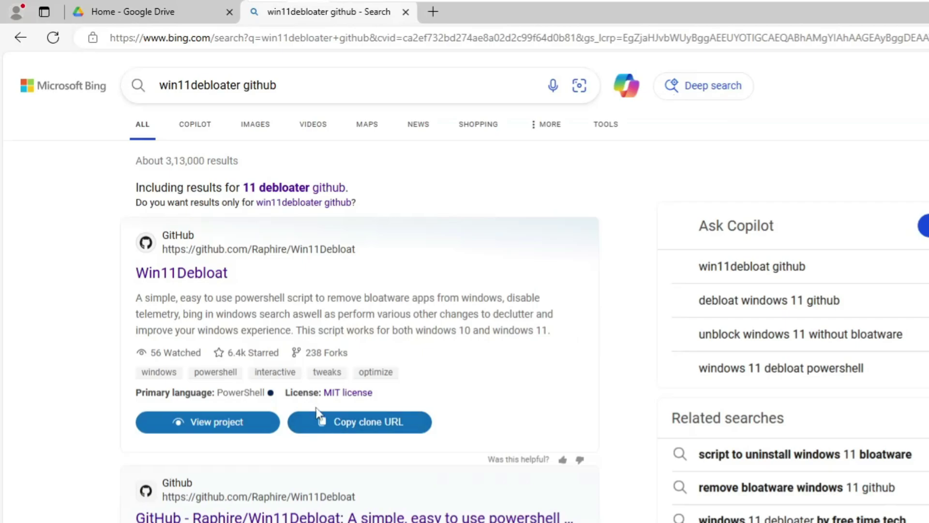
{"action": "scroll", "coordinate": [317, 414], "scroll_direction": "down", "scroll_amount": 2}
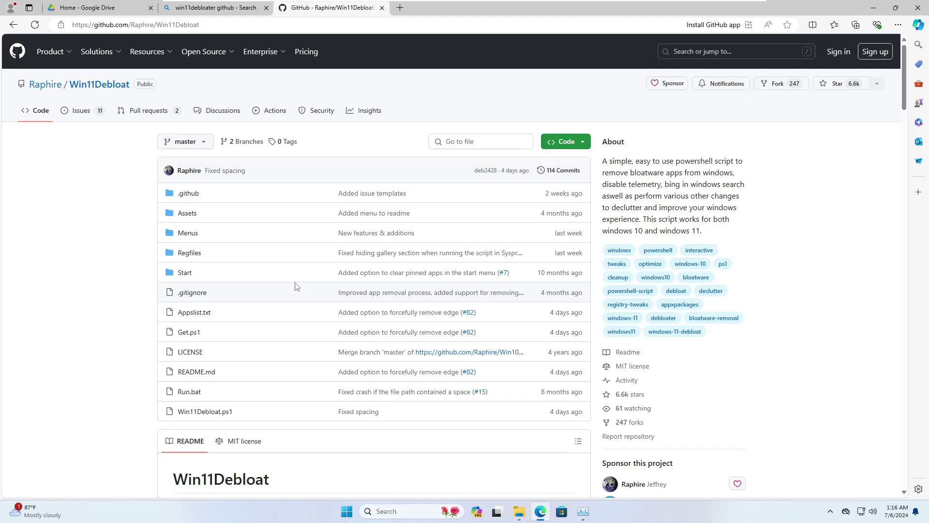
Step: Read the Raphire/Win11Debloat README down to the Traditional method instructions
{"action": "scroll", "coordinate": [445, 435], "scroll_direction": "down", "scroll_amount": 5}
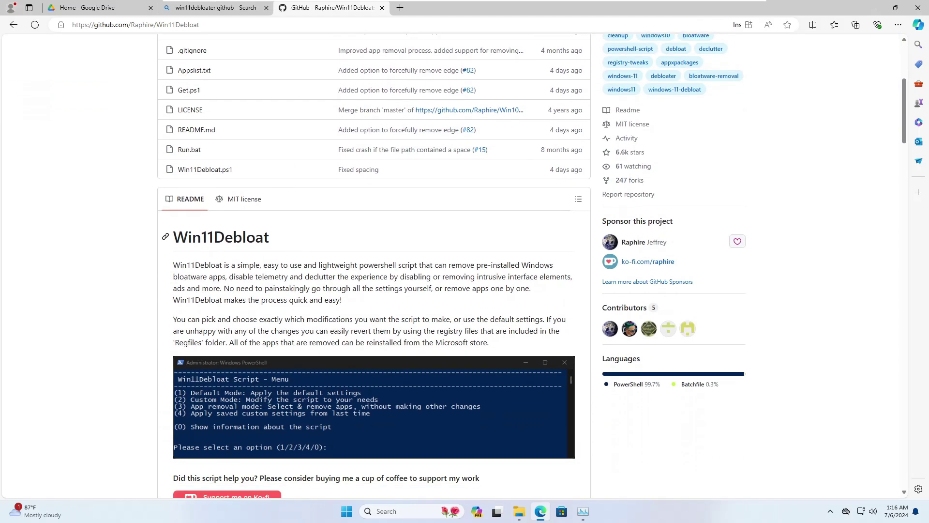
{"action": "scroll", "coordinate": [292, 240], "scroll_direction": "down", "scroll_amount": 2}
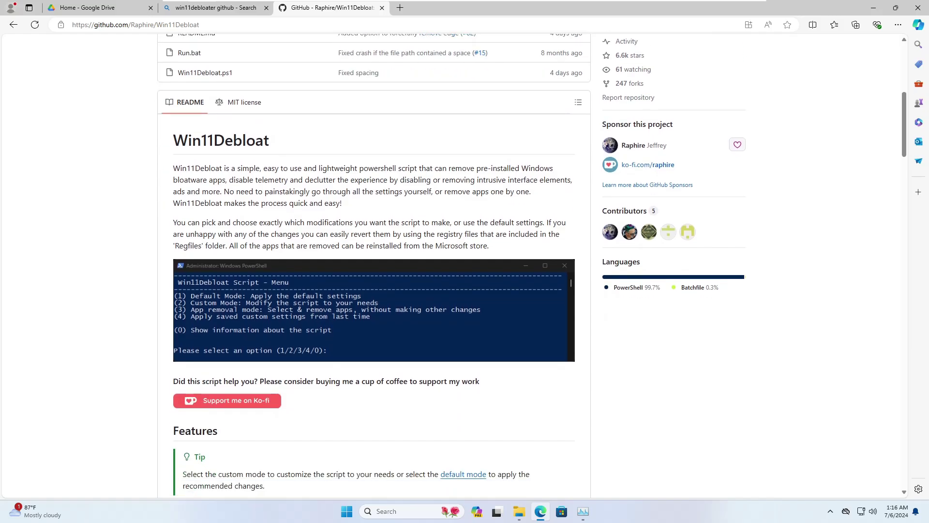
{"action": "left_click_drag", "start_coordinate": [195, 168], "coordinate": [519, 247]}
{"action": "scroll", "coordinate": [403, 244], "scroll_direction": "down", "scroll_amount": 10}
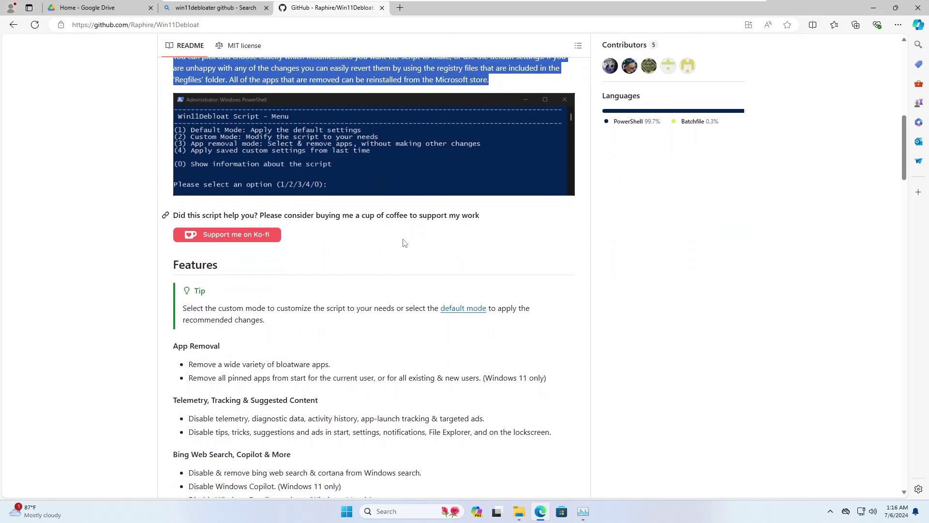
{"action": "scroll", "coordinate": [403, 244], "scroll_direction": "down", "scroll_amount": 10}
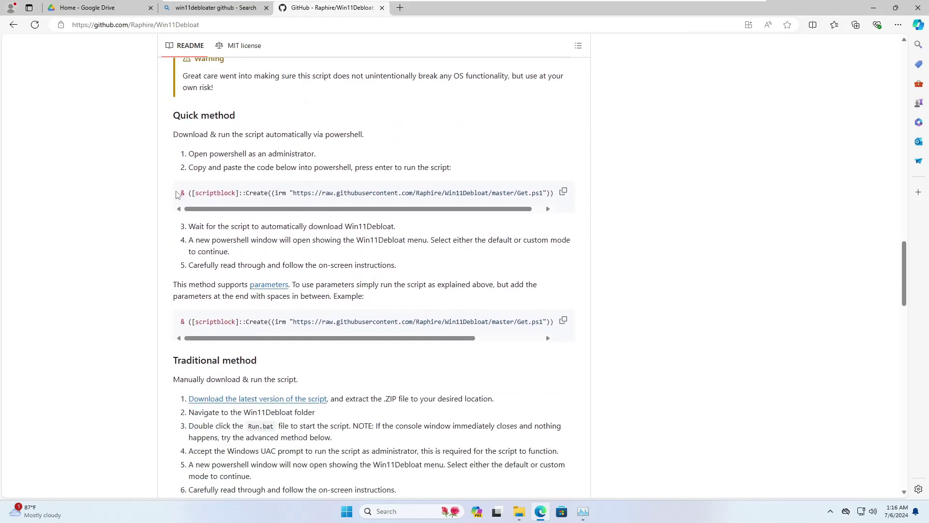
{"action": "scroll", "coordinate": [219, 264], "scroll_direction": "down", "scroll_amount": 2}
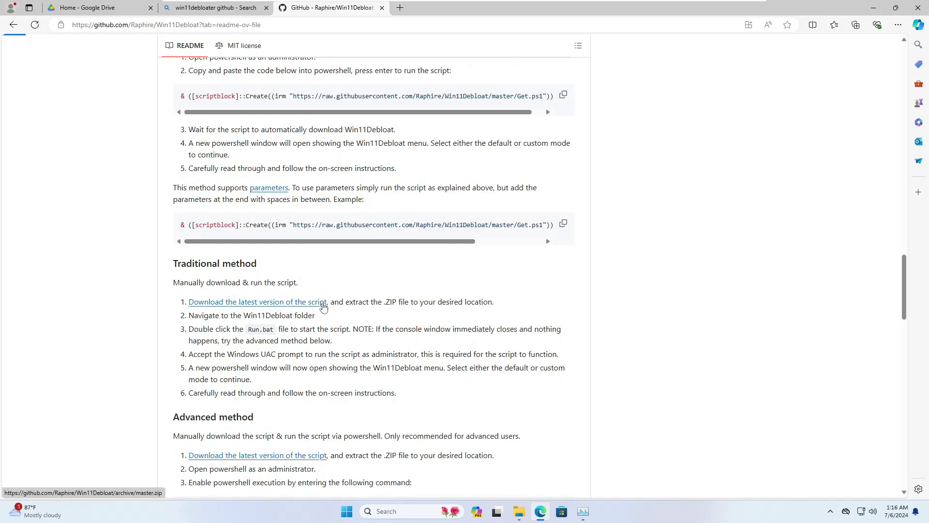
Step: Download the latest Win11Debloat-master zip and extract it to the suggested folder
{"action": "left_click", "coordinate": [323, 304]}
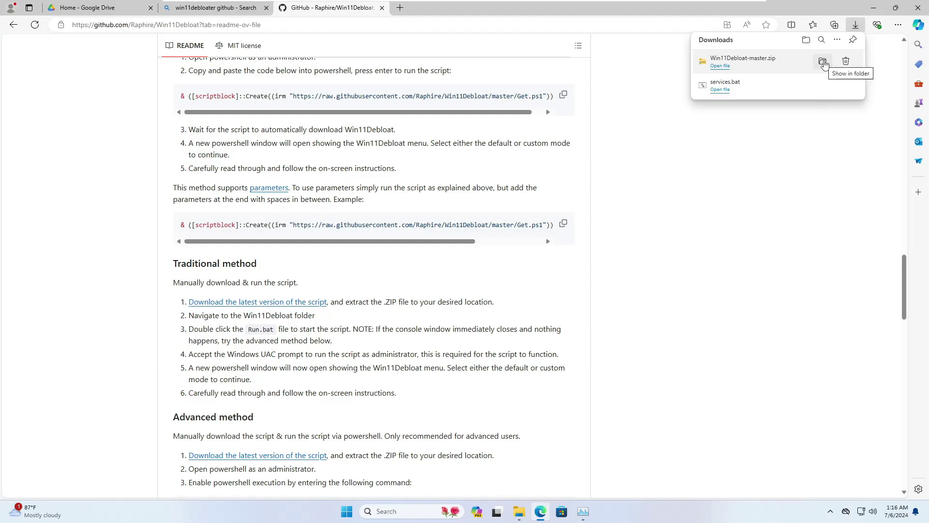
{"action": "left_click", "coordinate": [822, 61]}
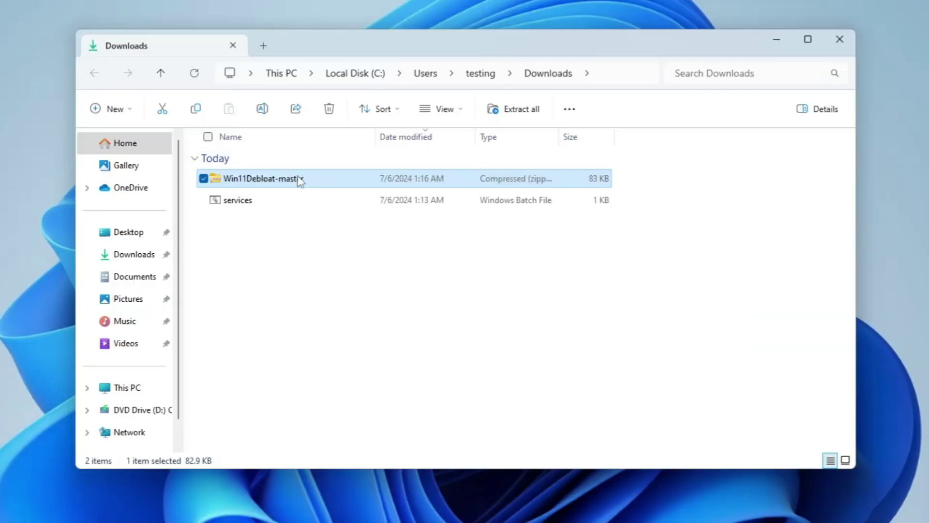
{"action": "right_click", "coordinate": [299, 180]}
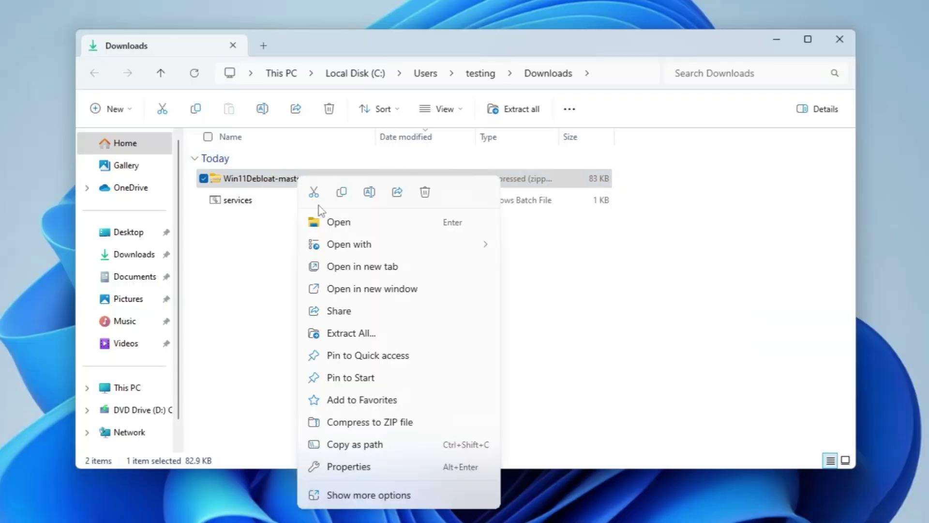
{"action": "left_click", "coordinate": [358, 332]}
{"action": "left_click", "coordinate": [583, 368]}
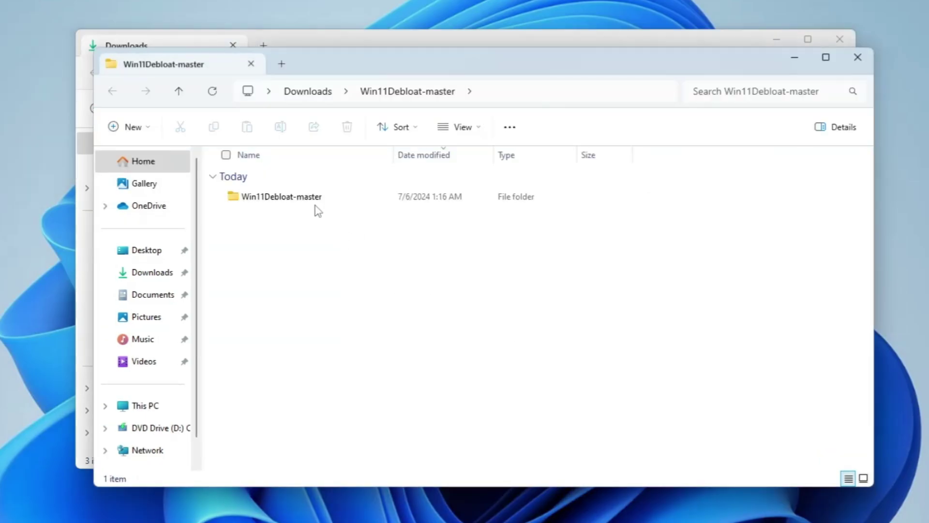
Step: Open the extracted Win11Debloat-master folder and select the Run batch file
{"action": "double_click", "coordinate": [313, 201]}
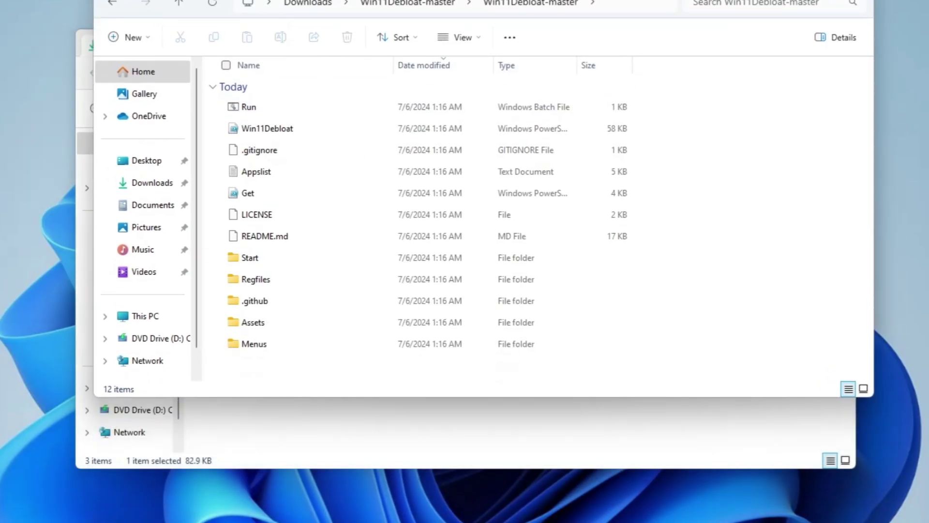
{"action": "left_click_drag", "start_coordinate": [354, 70], "coordinate": [354, 2]}
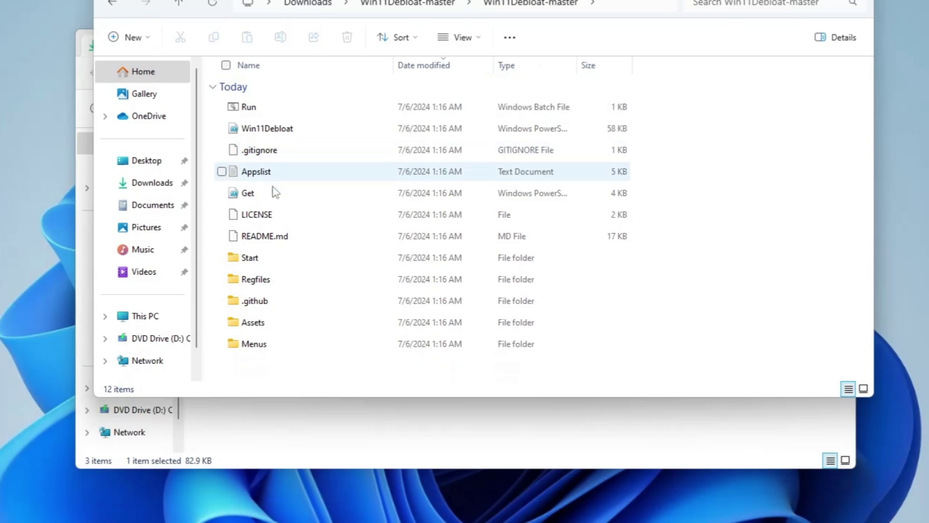
{"action": "left_click", "coordinate": [254, 108]}
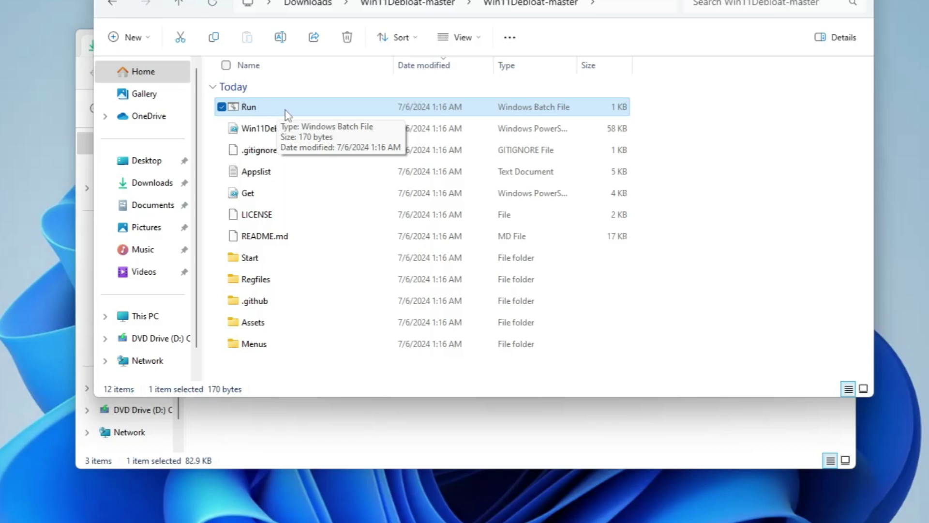
Step: Launch the Run batch file as administrator, approving the UAC prompt
{"action": "right_click", "coordinate": [306, 112]}
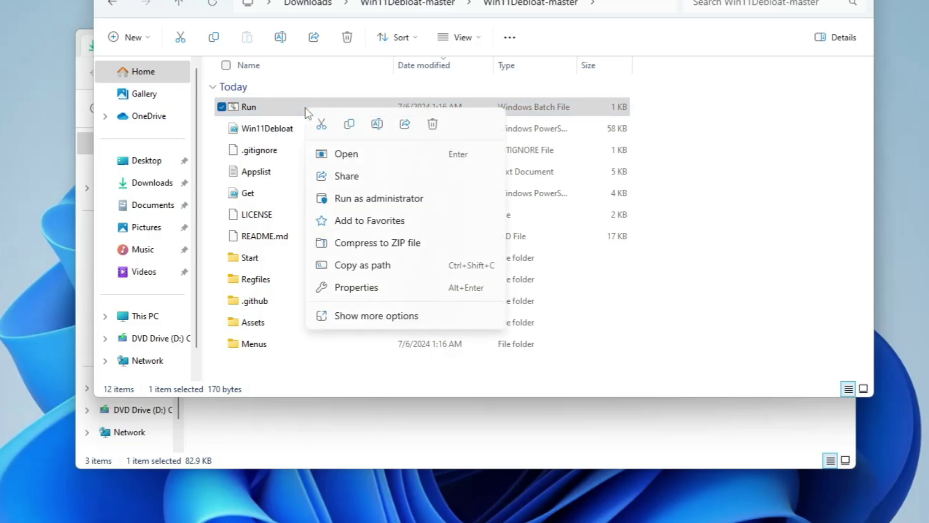
{"action": "left_click", "coordinate": [387, 200]}
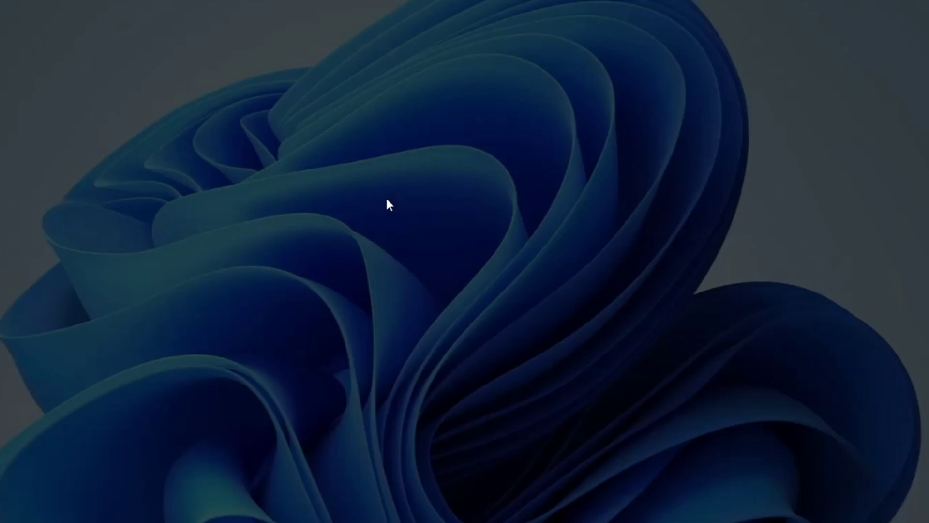
{"action": "left_click", "coordinate": [394, 346]}
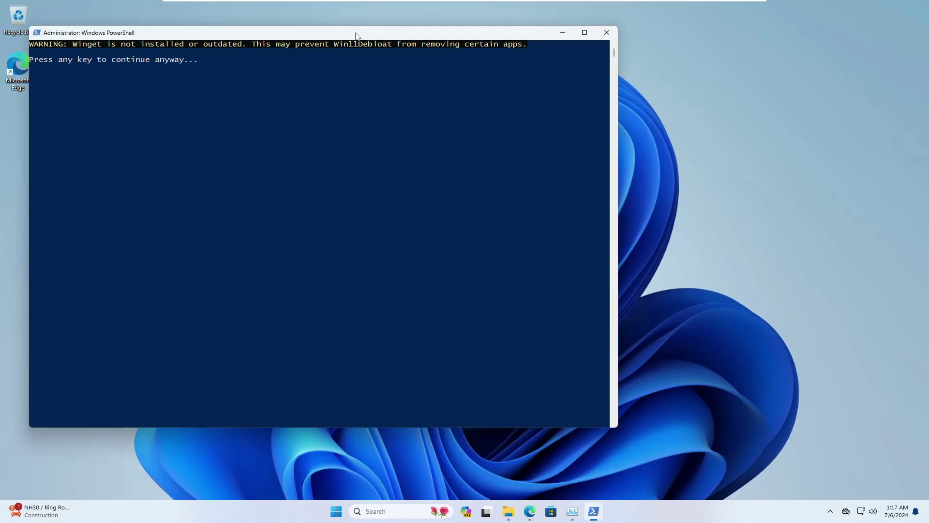
Step: Continue past the Winget warning in PowerShell to Win11Debloat's mode menu
{"action": "left_click_drag", "start_coordinate": [356, 36], "coordinate": [554, 84]}
{"action": "left_click", "coordinate": [462, 117]}
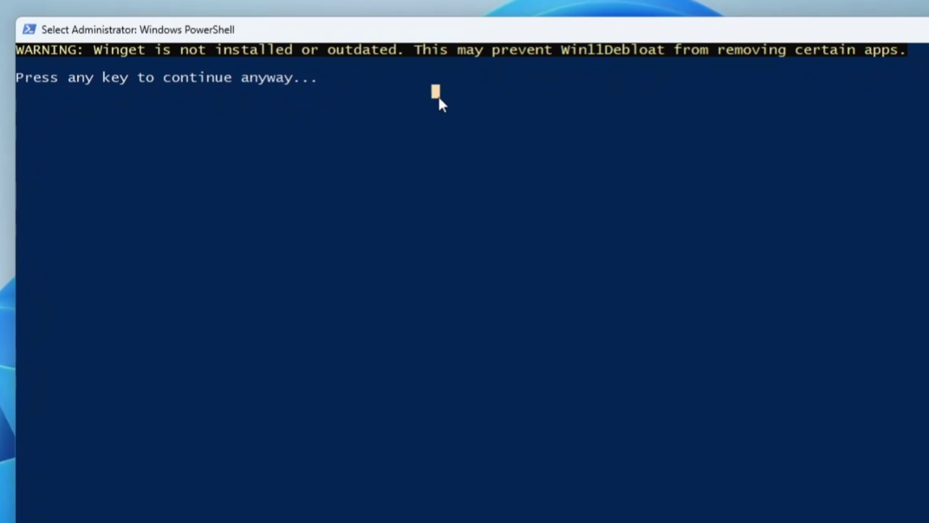
{"action": "key", "text": "Escape"}
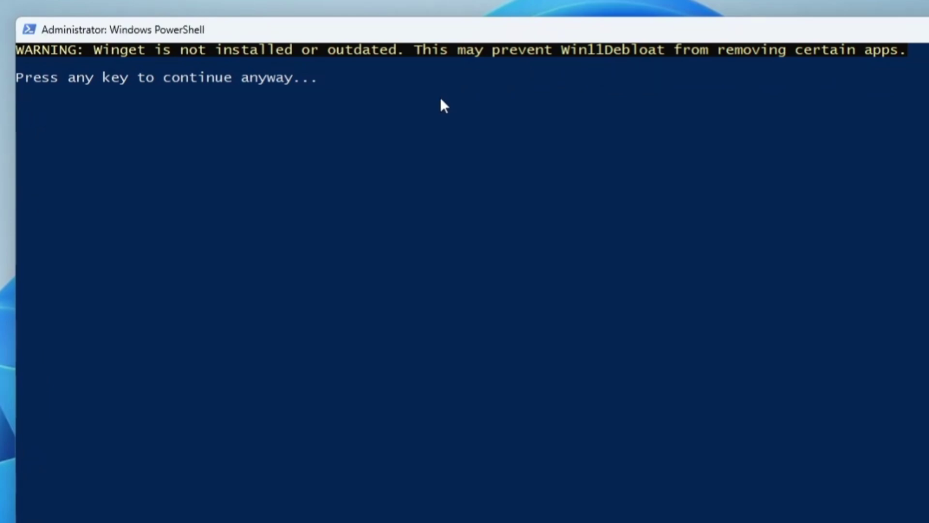
{"action": "key", "text": "Return"}
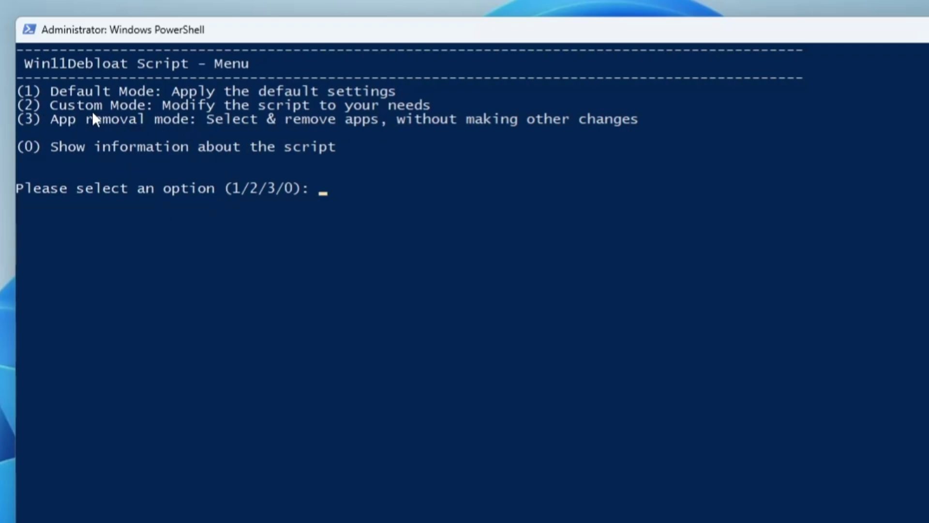
Step: Choose option 2 (Custom Mode) in Win11Debloat, then Alt+Tab back to the Win11Debloat-master folder
{"action": "type", "text": "2"}
{"action": "key", "text": "Return"}
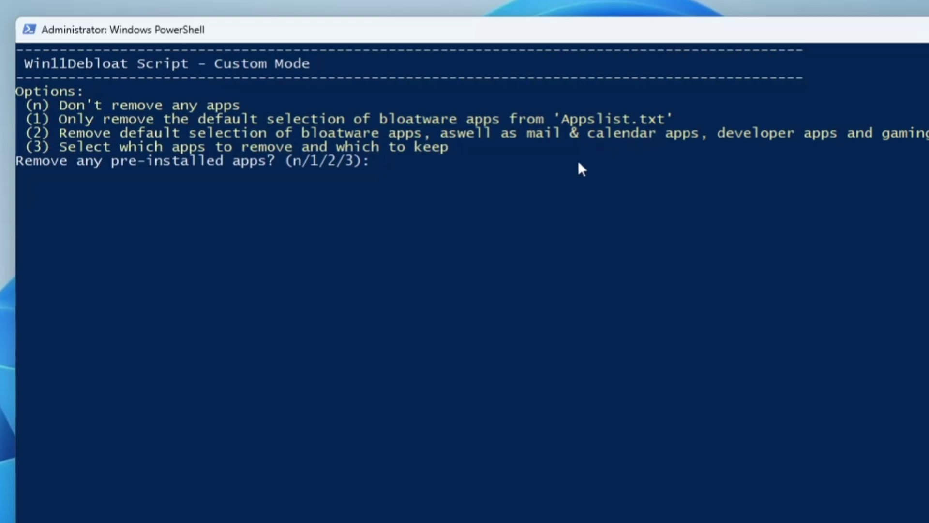
{"action": "left_click", "coordinate": [703, 228]}
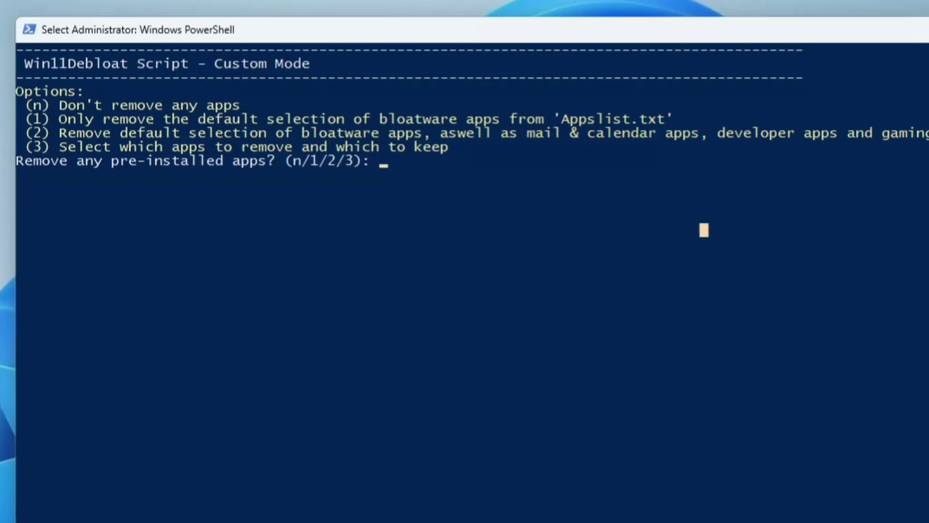
{"action": "key", "text": "alt+Tab"}
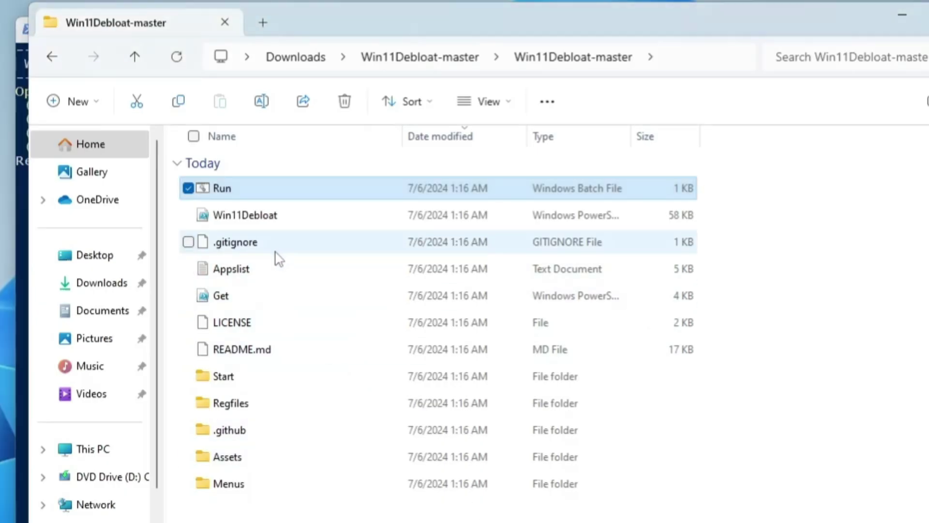
Step: Open Appslist.txt in Notepad and arrange it beside the PowerShell console
{"action": "left_click", "coordinate": [236, 274]}
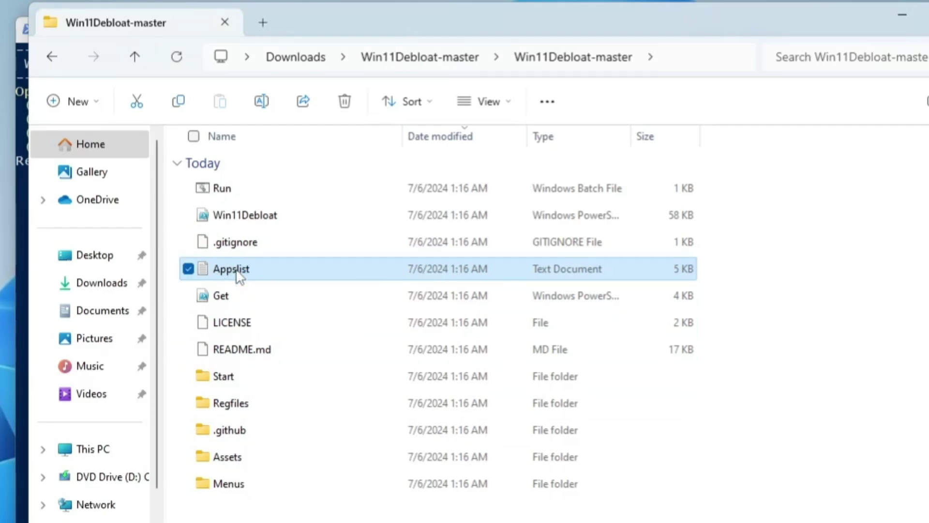
{"action": "double_click", "coordinate": [237, 275]}
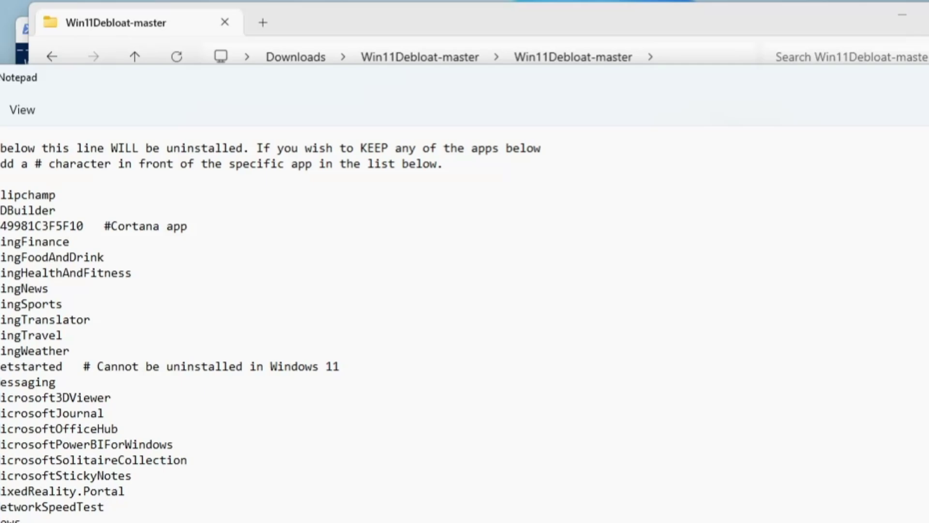
{"action": "left_click", "coordinate": [903, 17]}
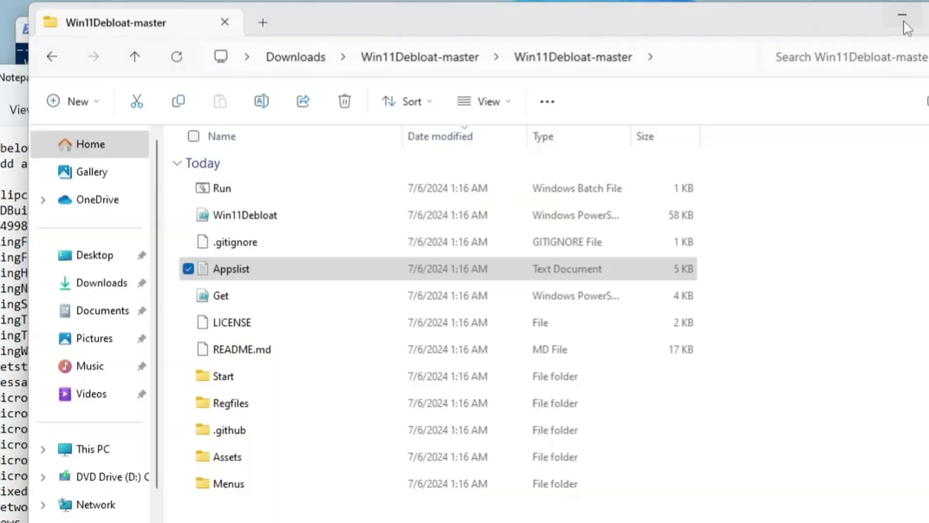
{"action": "left_click_drag", "start_coordinate": [629, 94], "coordinate": [674, 222]}
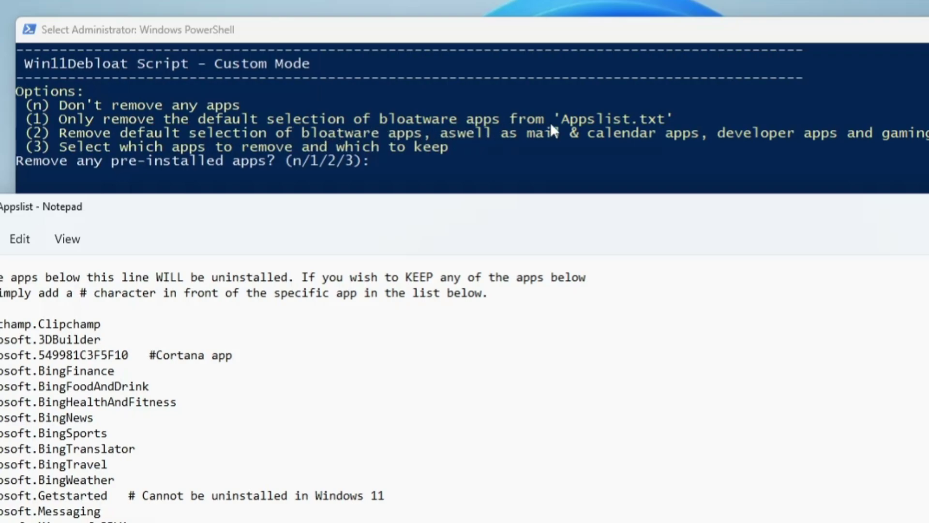
{"action": "left_click_drag", "start_coordinate": [422, 209], "coordinate": [493, 113]}
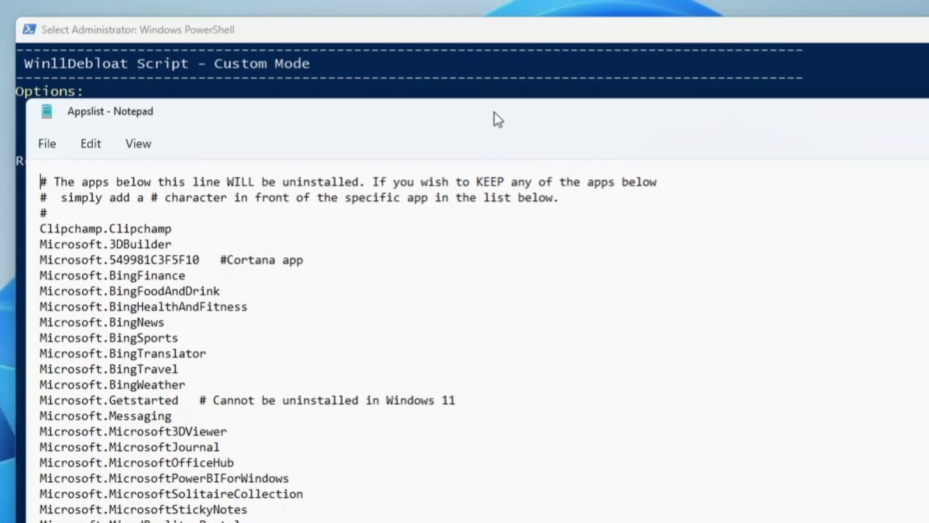
Step: Scroll through the bloatware app list, then close Notepad with Alt+F4
{"action": "scroll", "coordinate": [465, 338], "scroll_direction": "down", "scroll_amount": 3}
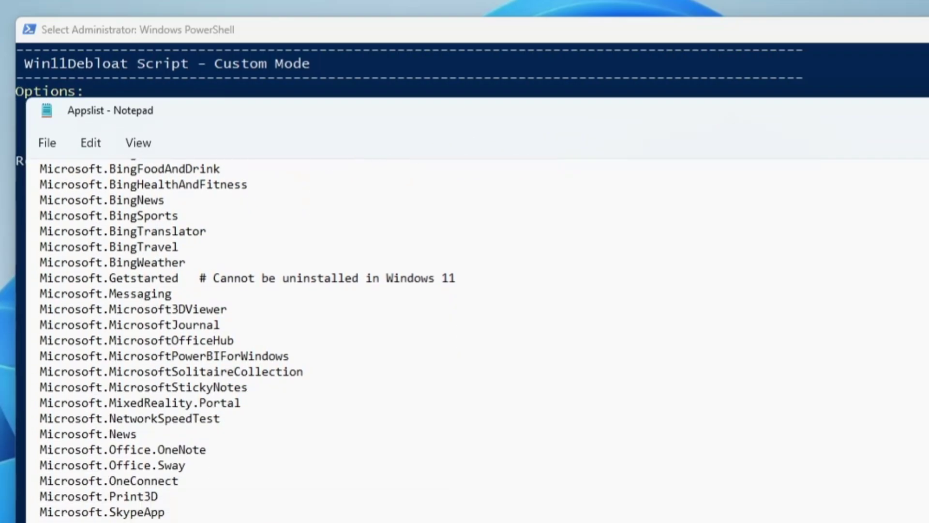
{"action": "scroll", "coordinate": [247, 339], "scroll_direction": "down", "scroll_amount": 8}
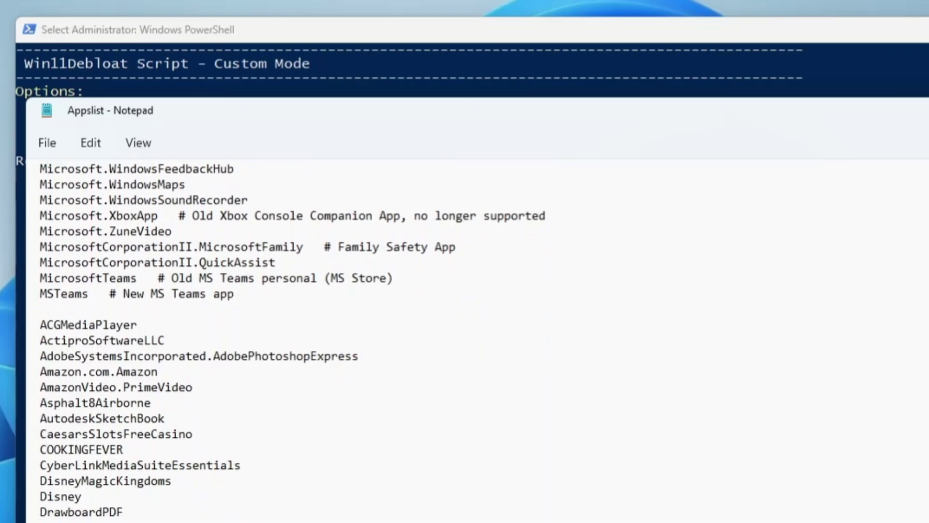
{"action": "scroll", "coordinate": [280, 338], "scroll_direction": "down", "scroll_amount": 11}
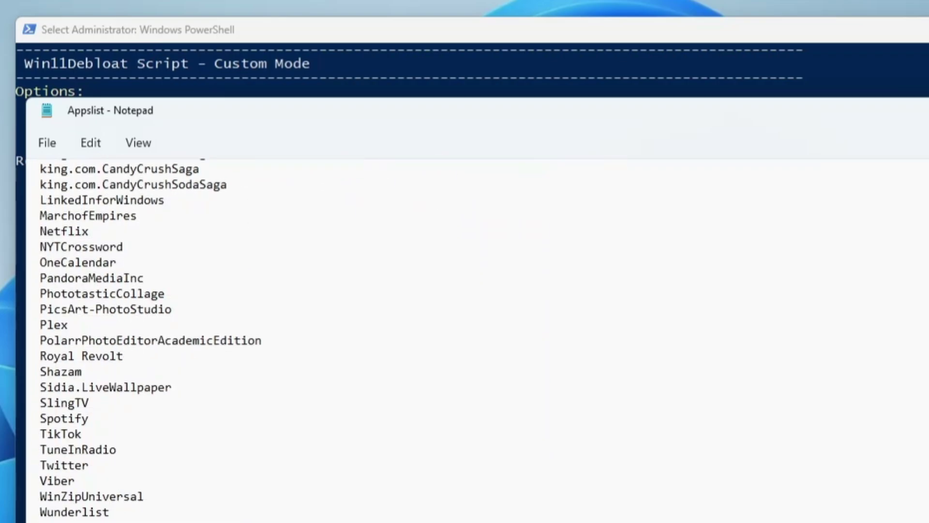
{"action": "key", "text": "alt+F4"}
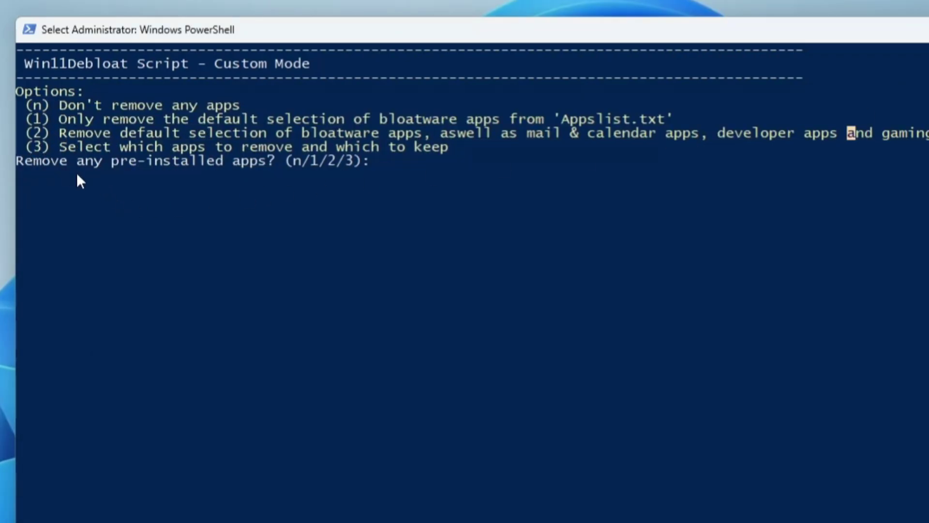
Step: Answer 3 to choose apps individually and centre the Application Selection list for review
{"action": "type", "text": "3"}
{"action": "key", "text": "Return"}
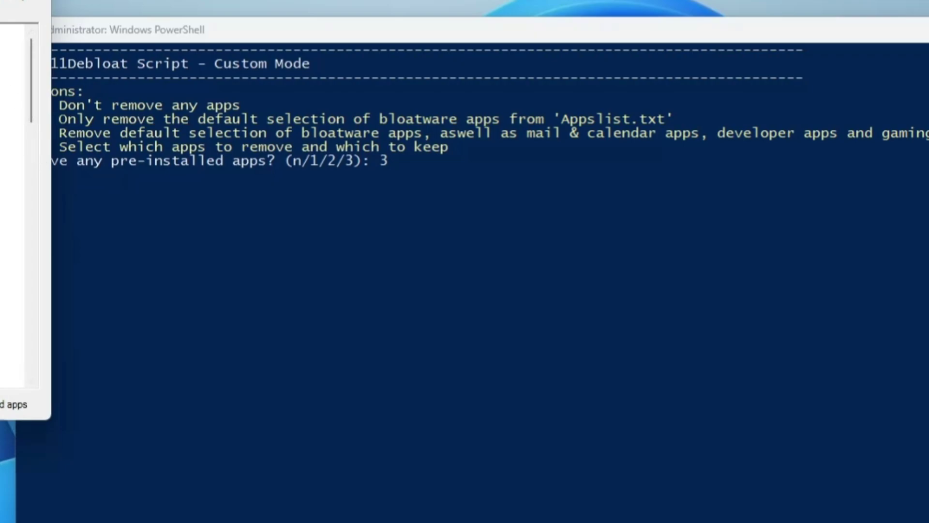
{"action": "left_click_drag", "start_coordinate": [1, 1], "coordinate": [595, 29]}
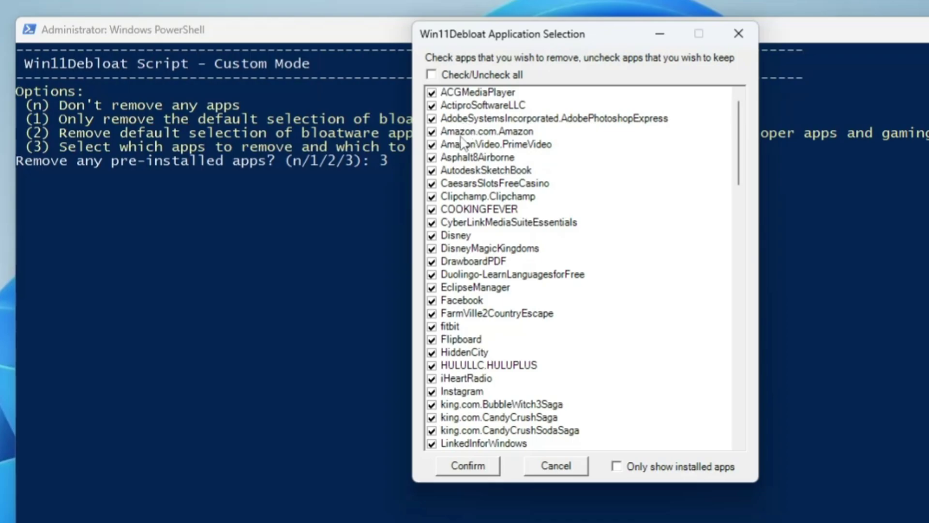
{"action": "scroll", "coordinate": [482, 169], "scroll_direction": "down", "scroll_amount": 3}
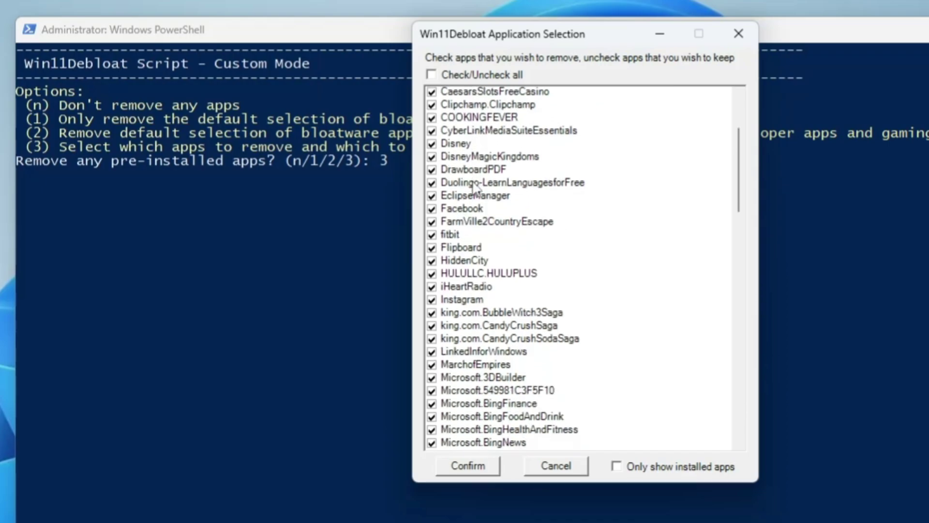
{"action": "scroll", "coordinate": [477, 184], "scroll_direction": "up", "scroll_amount": 3}
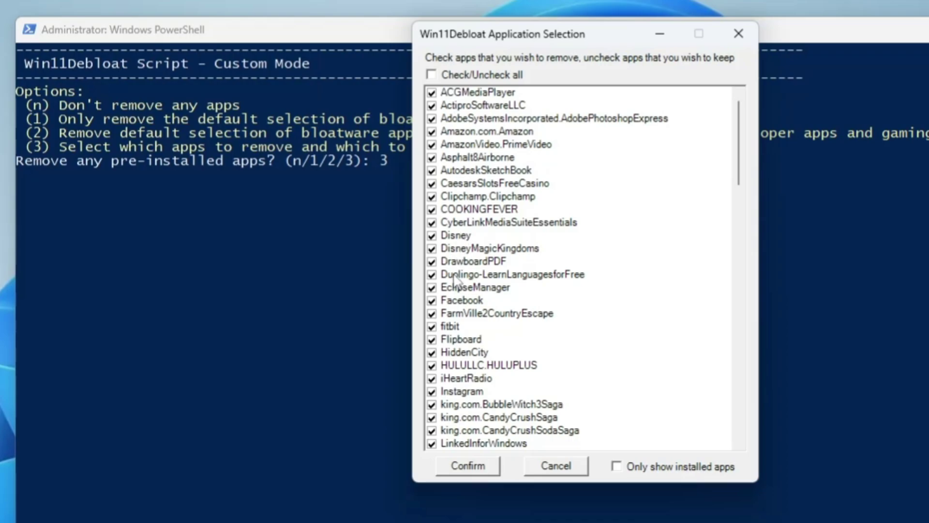
{"action": "scroll", "coordinate": [457, 281], "scroll_direction": "down", "scroll_amount": 7}
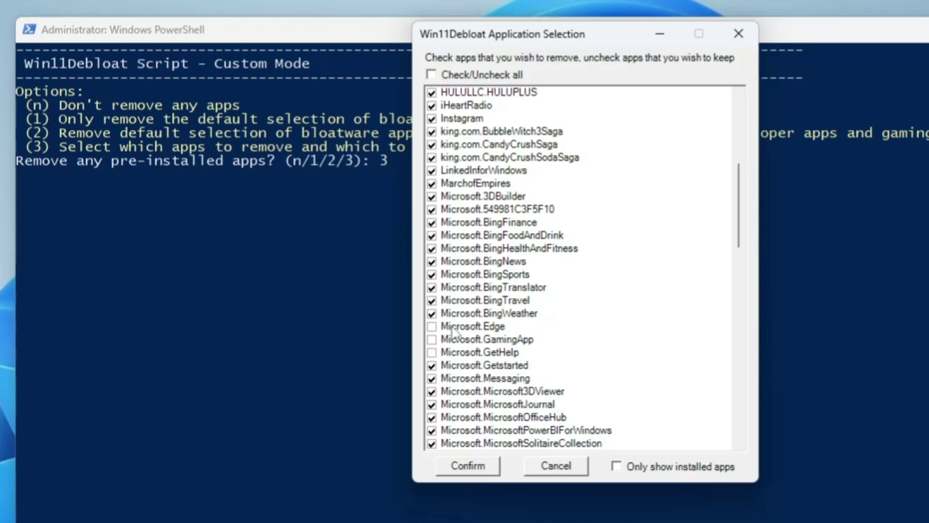
Step: Tick Microsoft.Edge, GamingApp, GetHelp, OneDrive, OutlookForWindows and People for removal
{"action": "left_click", "coordinate": [432, 327]}
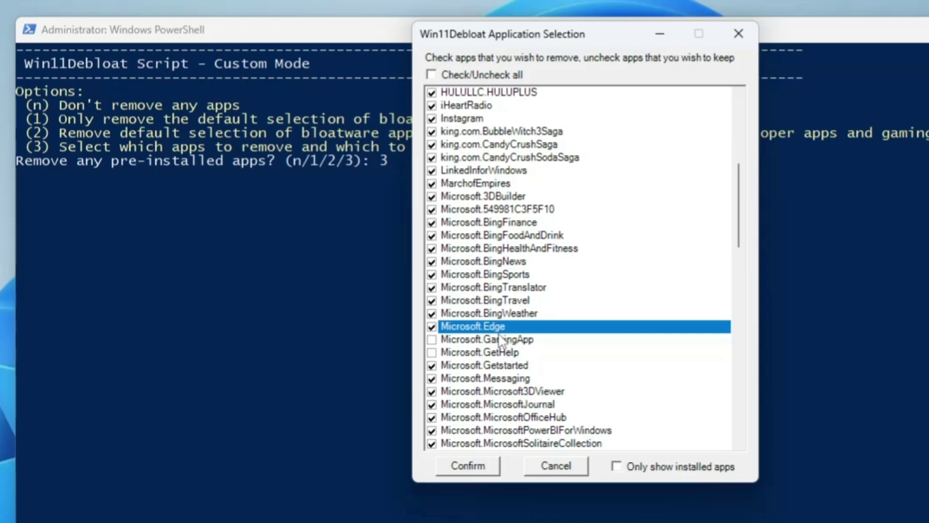
{"action": "left_click", "coordinate": [431, 340]}
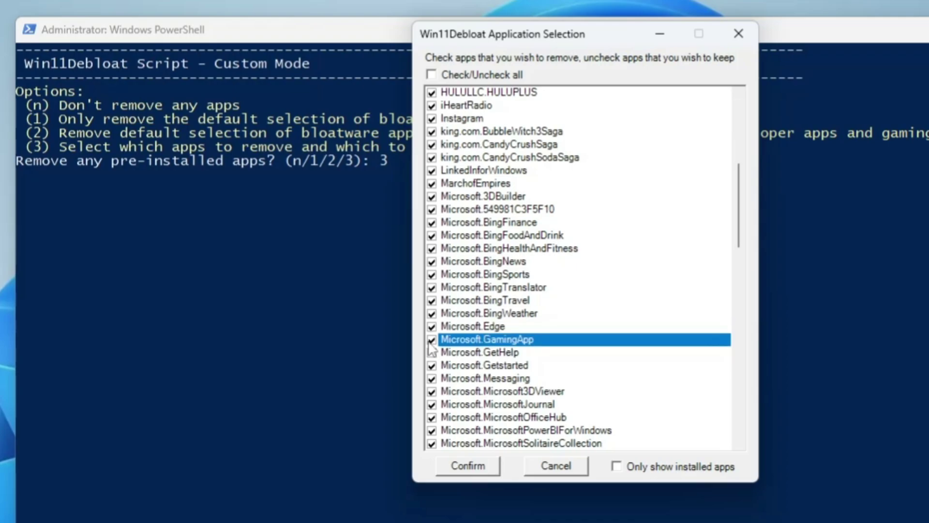
{"action": "left_click", "coordinate": [461, 357]}
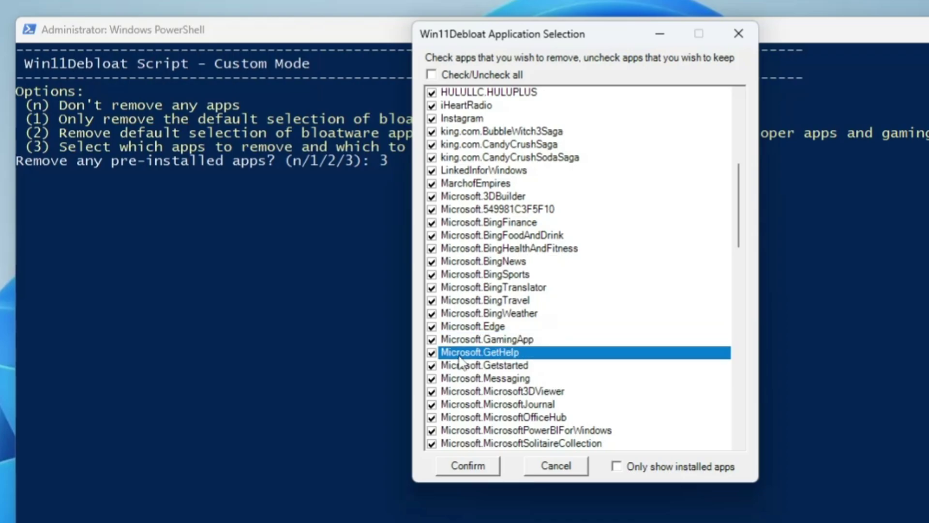
{"action": "scroll", "coordinate": [463, 352], "scroll_direction": "down", "scroll_amount": 4}
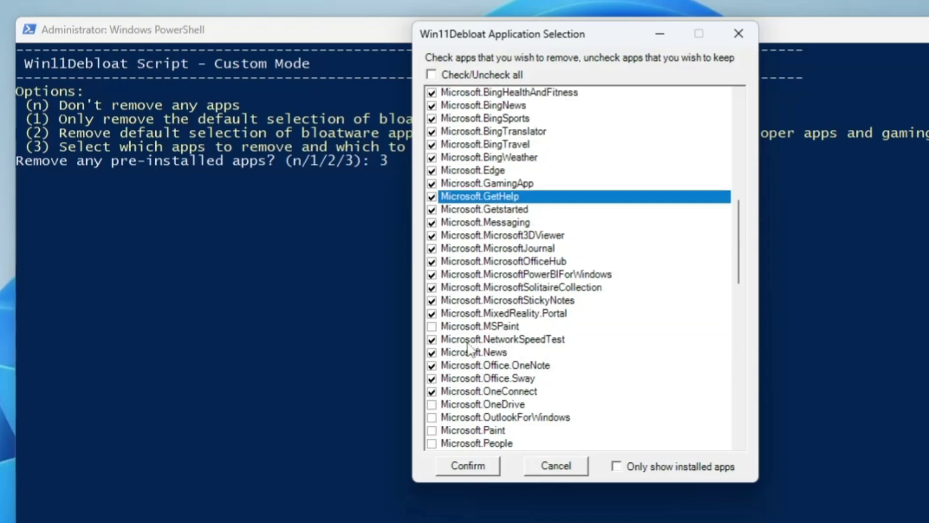
{"action": "scroll", "coordinate": [463, 357], "scroll_direction": "down", "scroll_amount": 2}
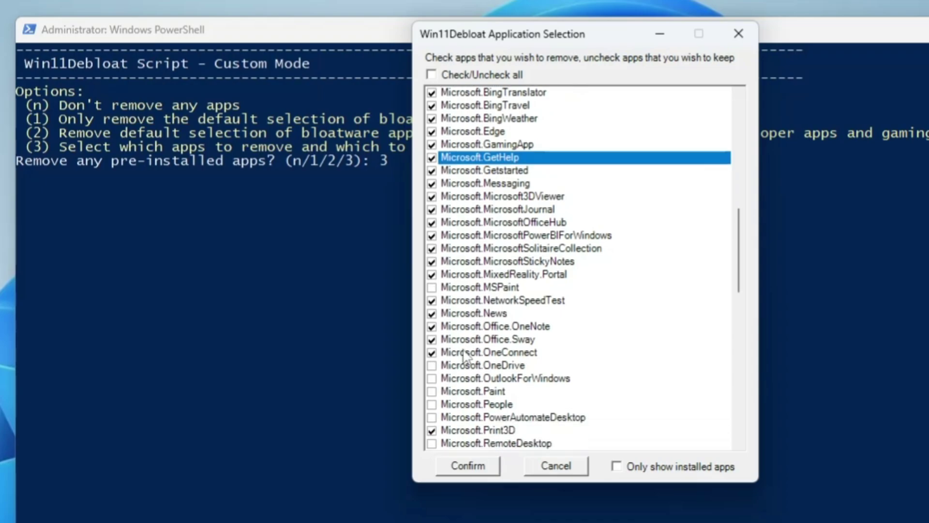
{"action": "left_click", "coordinate": [432, 327]}
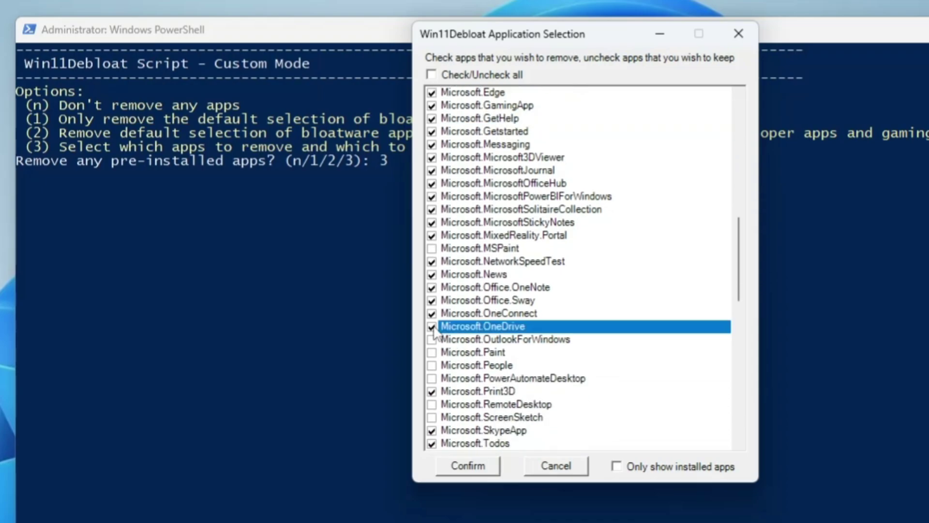
{"action": "left_click", "coordinate": [432, 340]}
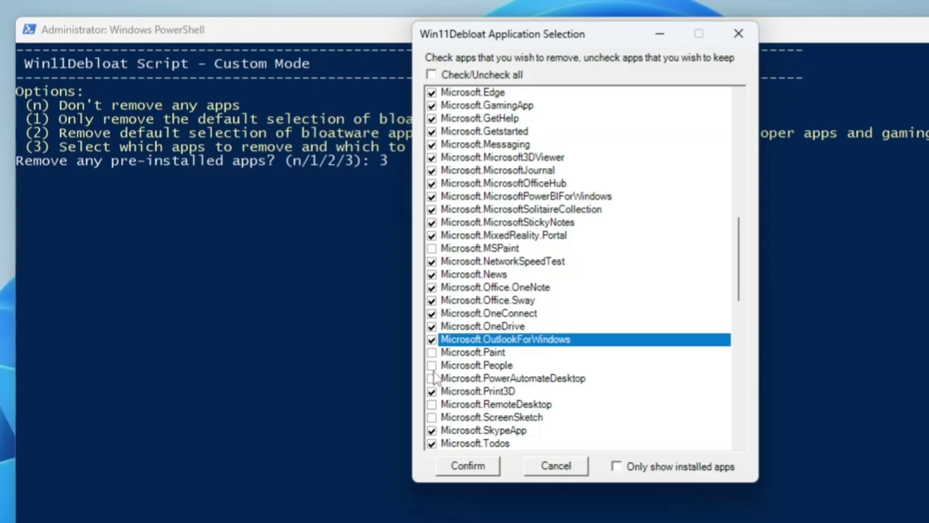
{"action": "left_click", "coordinate": [433, 369]}
{"action": "left_click", "coordinate": [433, 369]}
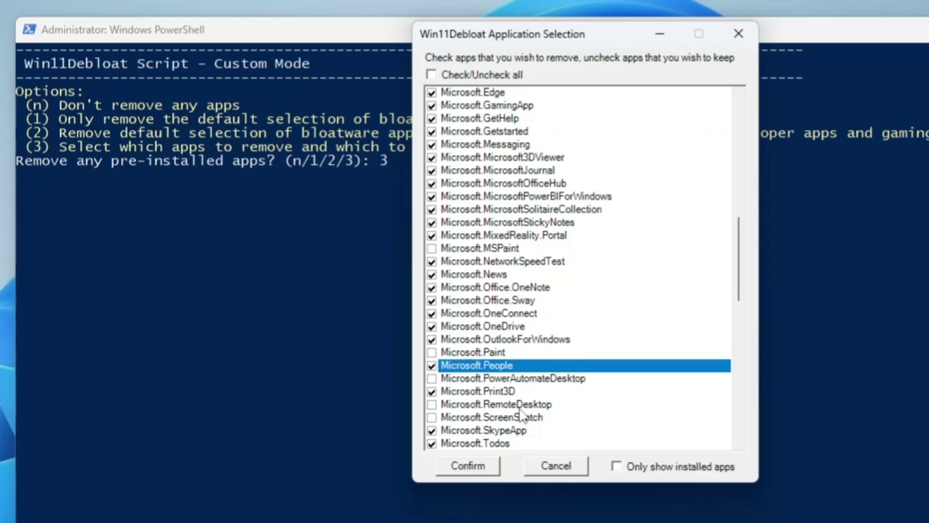
Step: Tick Microsoft.RemoteDesktop too, then confirm the 93 selected apps
{"action": "scroll", "coordinate": [434, 377], "scroll_direction": "down", "scroll_amount": 1}
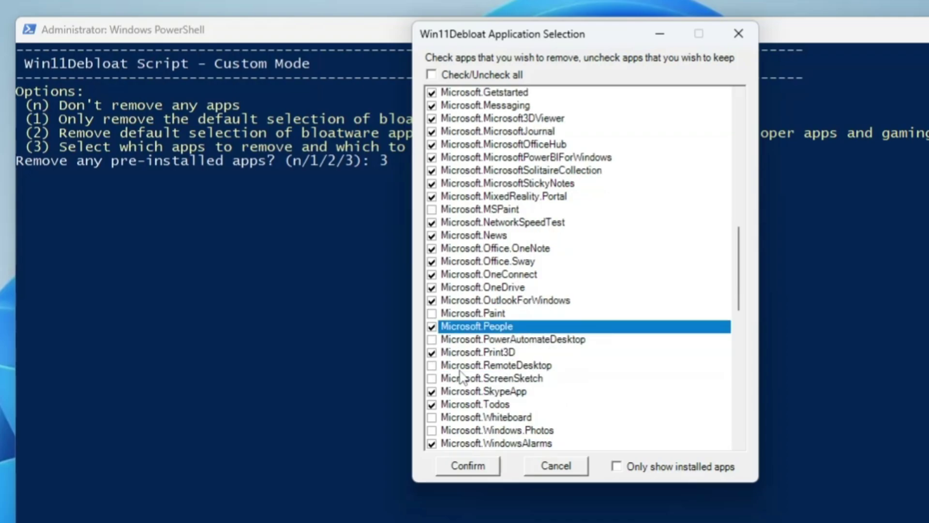
{"action": "left_click", "coordinate": [433, 365]}
{"action": "left_click", "coordinate": [433, 366]}
{"action": "scroll", "coordinate": [466, 286], "scroll_direction": "down", "scroll_amount": 2}
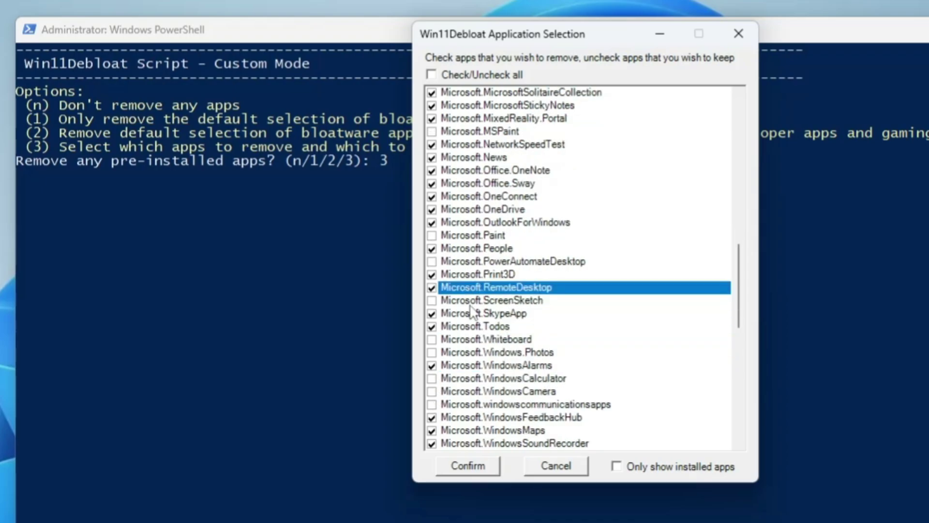
{"action": "scroll", "coordinate": [472, 319], "scroll_direction": "down", "scroll_amount": 1}
{"action": "scroll", "coordinate": [484, 323], "scroll_direction": "down", "scroll_amount": 2}
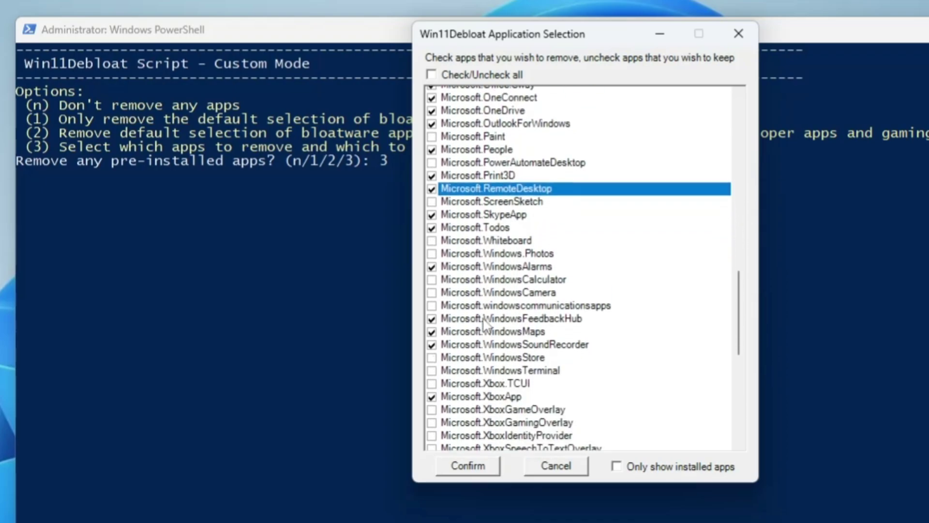
{"action": "scroll", "coordinate": [484, 323], "scroll_direction": "down", "scroll_amount": 1}
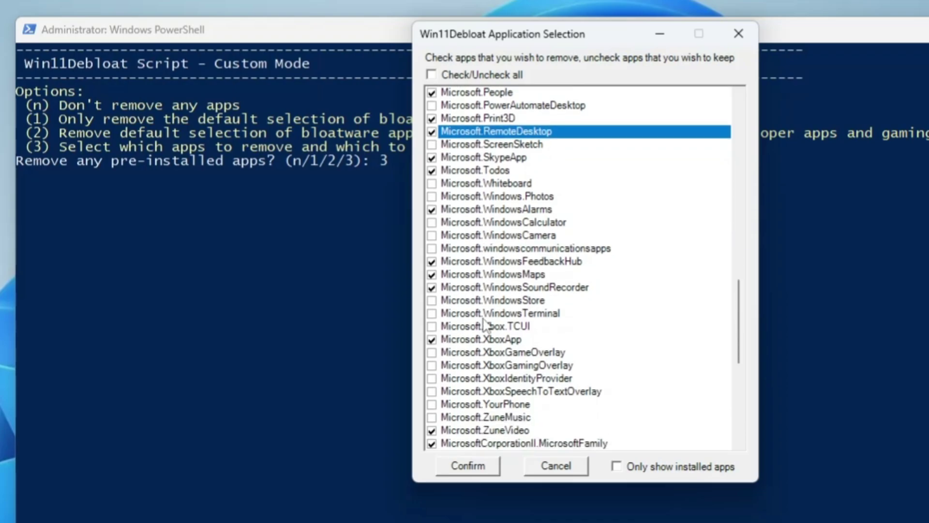
{"action": "scroll", "coordinate": [484, 324], "scroll_direction": "down", "scroll_amount": 8}
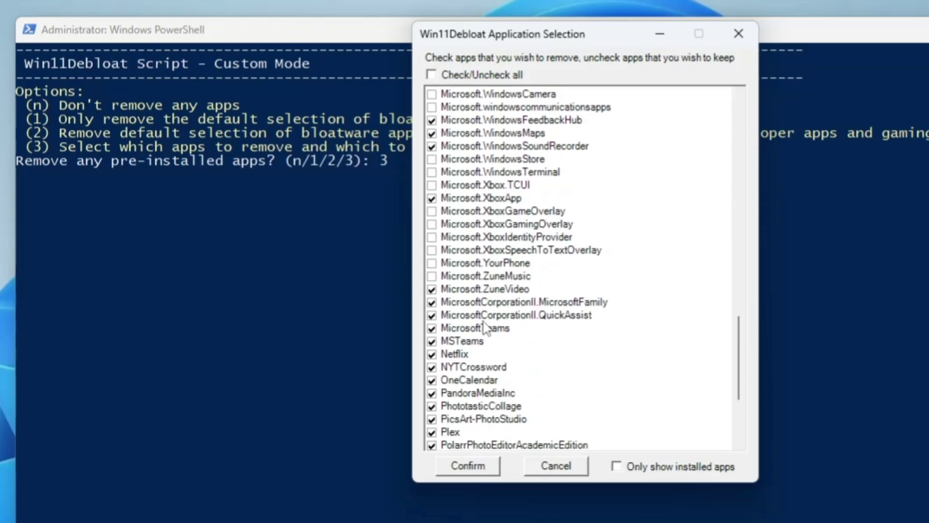
{"action": "left_click", "coordinate": [467, 466]}
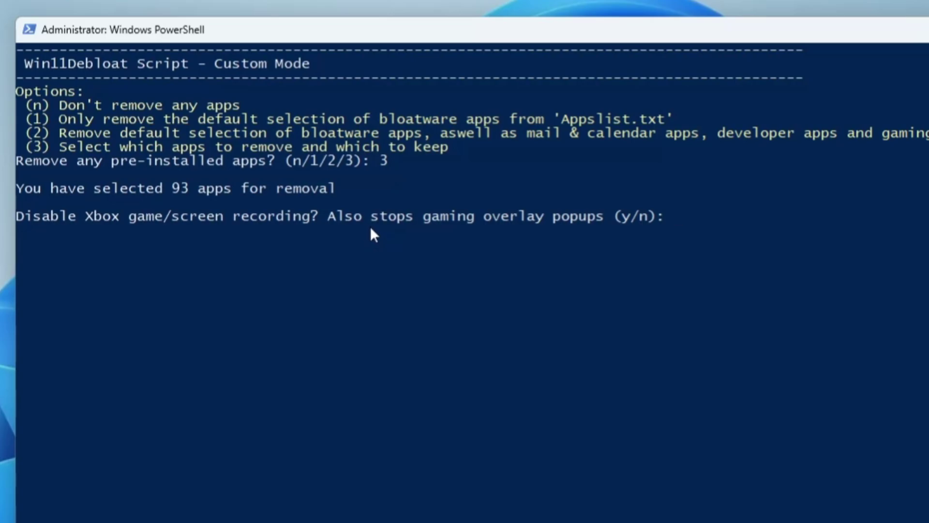
Step: Disable Xbox game/screen recording and remove pinned Start apps for this user only (option 1)
{"action": "type", "text": "y"}
{"action": "key", "text": "Return"}
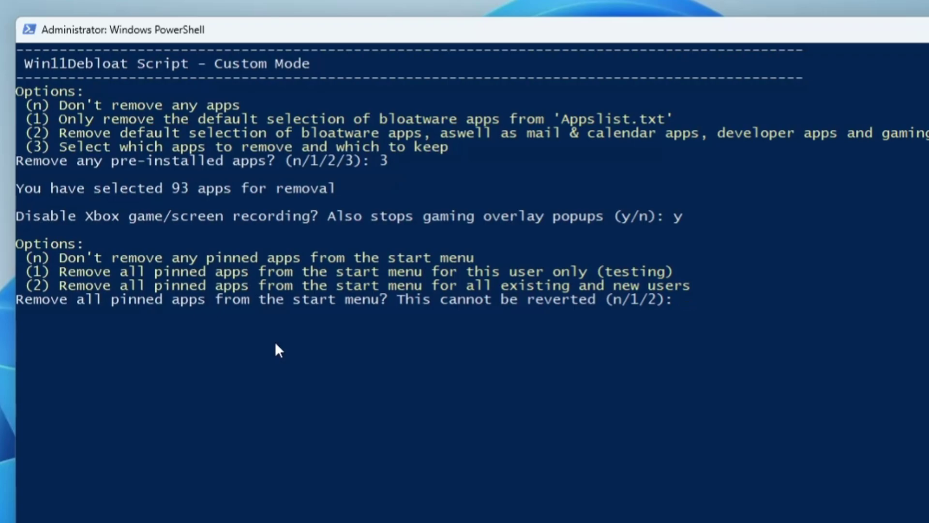
{"action": "type", "text": "y"}
{"action": "key", "text": "BackSpace"}
{"action": "type", "text": "1"}
{"action": "key", "text": "Return"}
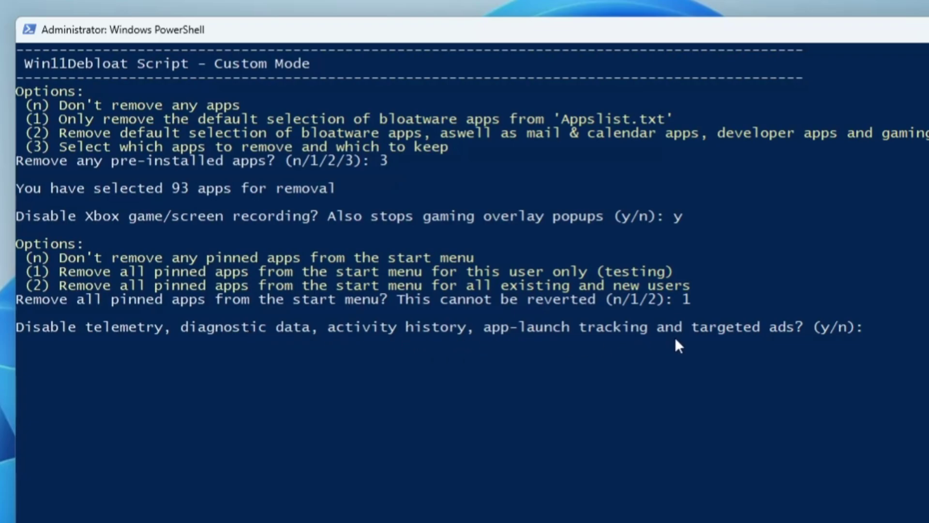
Step: Agree to disable telemetry, tips and ads, Bing search and Cortana, Copilot and Recall
{"action": "type", "text": "y"}
{"action": "key", "text": "Return"}
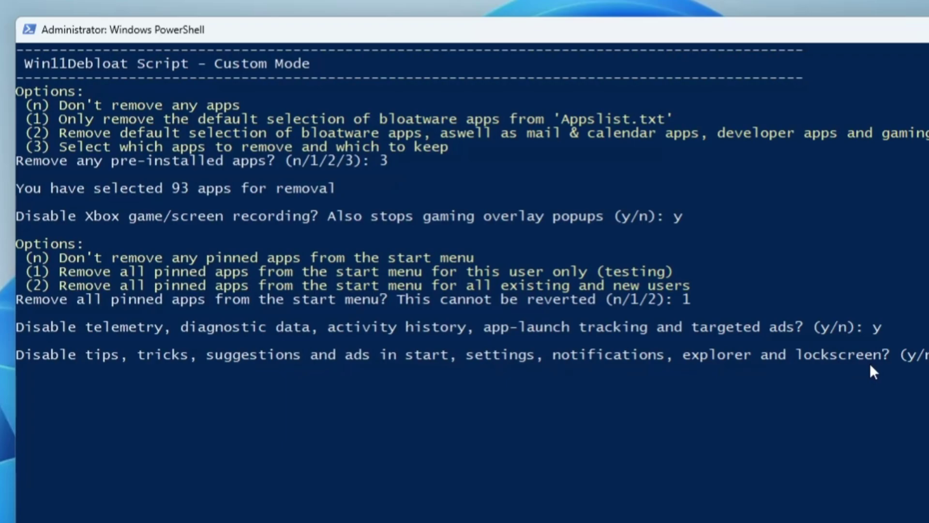
{"action": "key", "text": "Return"}
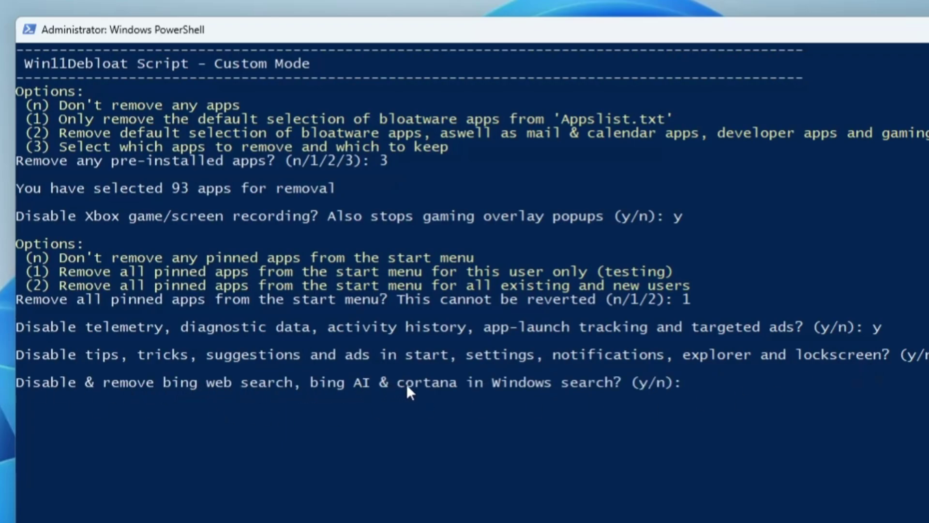
{"action": "type", "text": "y"}
{"action": "key", "text": "Return"}
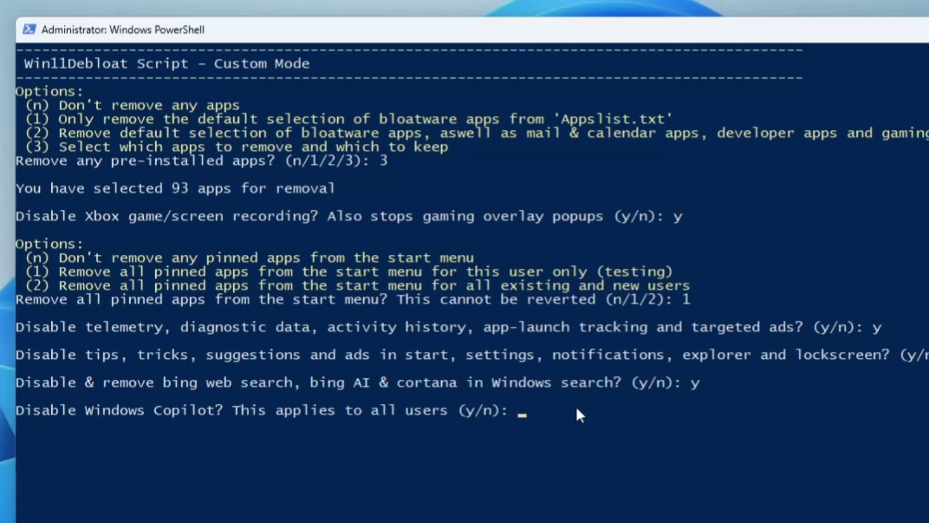
{"action": "type", "text": "y"}
{"action": "key", "text": "Return"}
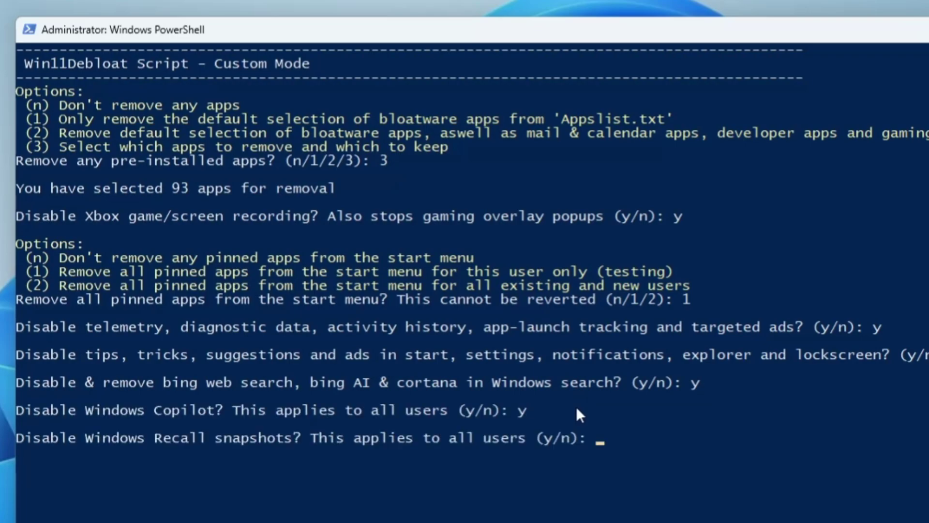
{"action": "type", "text": "y"}
{"action": "key", "text": "Return"}
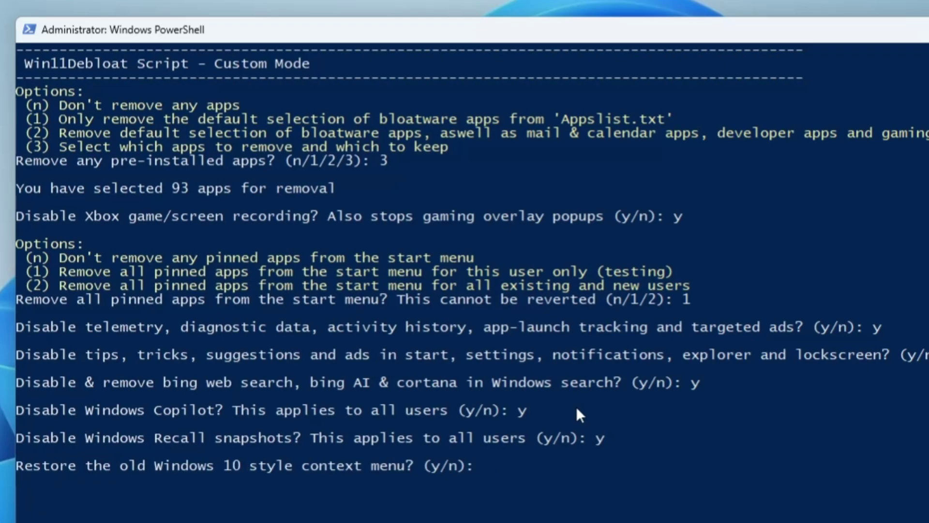
Step: Restore the Windows 10 context menu and decline the taskbar, File Explorer and context menu changes
{"action": "type", "text": "y"}
{"action": "key", "text": "Return"}
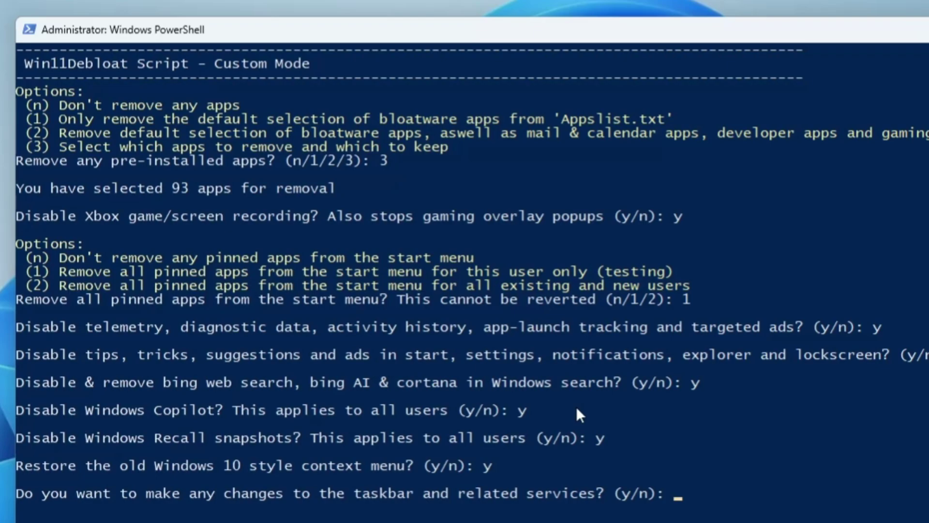
{"action": "type", "text": "n"}
{"action": "key", "text": "Return"}
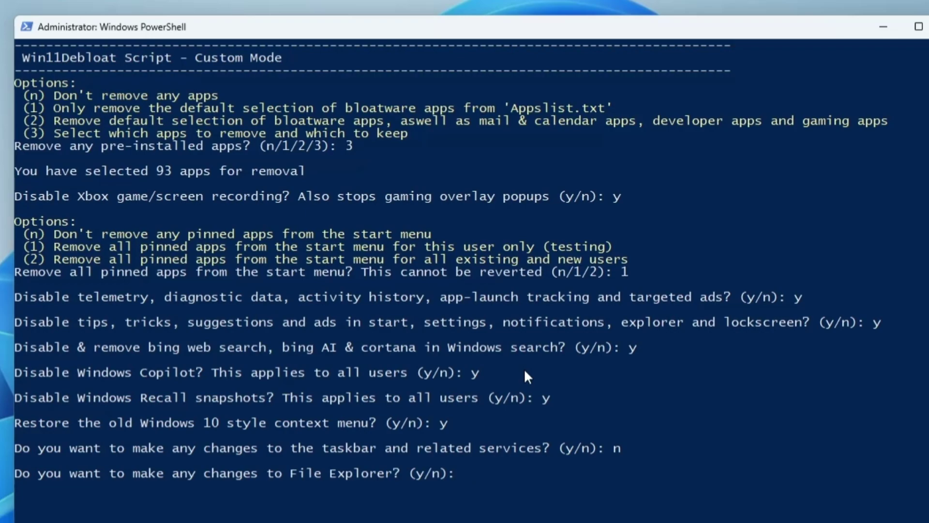
{"action": "type", "text": "n"}
{"action": "key", "text": "Return"}
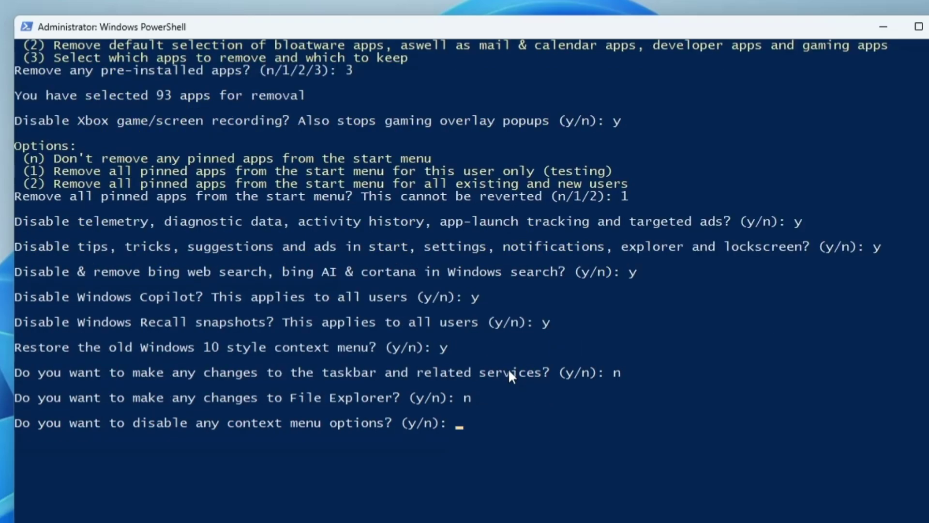
{"action": "type", "text": "n"}
{"action": "key", "text": "Return"}
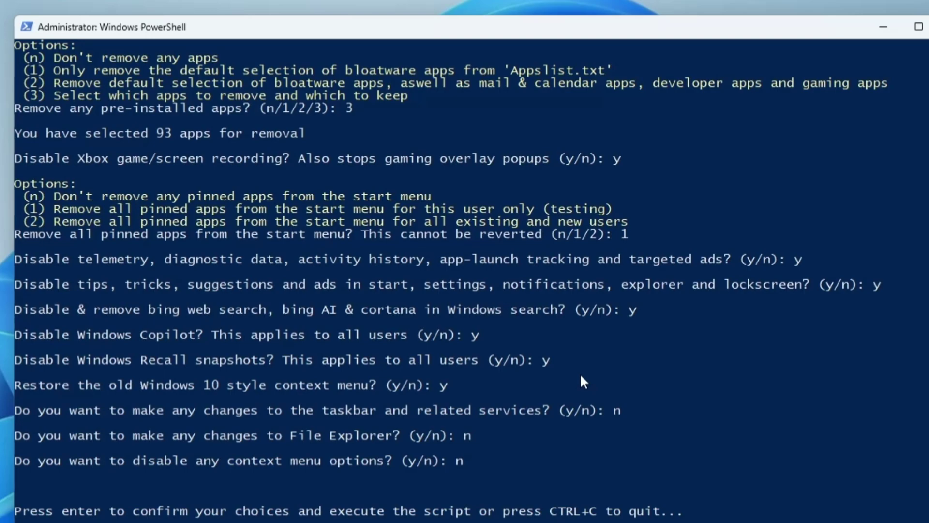
Step: Run the Win11Debloat script and close the console after 'Script completed successfully!'
{"action": "key", "text": "Return"}
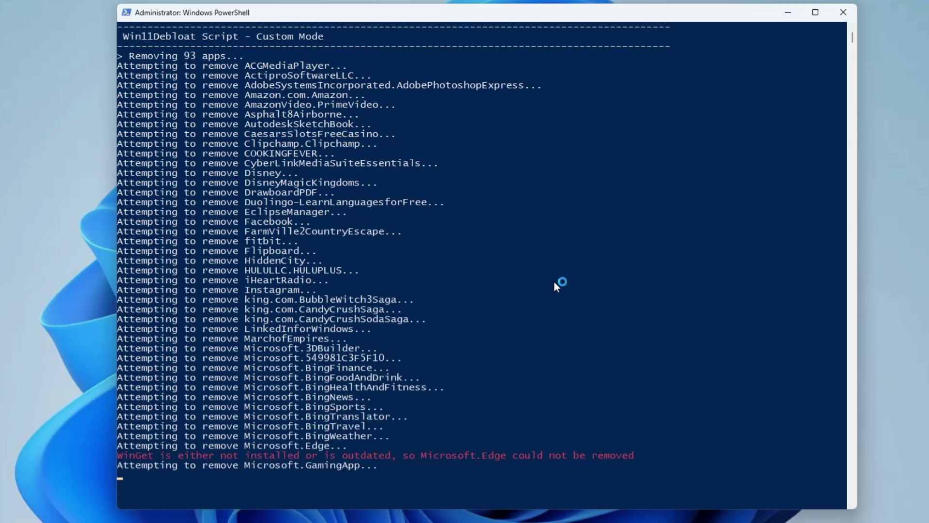
{"action": "left_click_drag", "start_coordinate": [450, 16], "coordinate": [446, 1]}
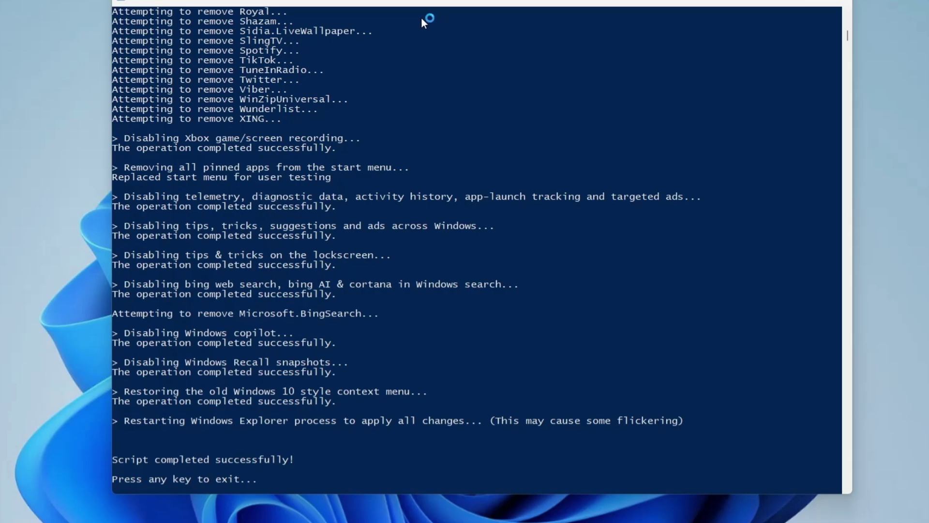
{"action": "key", "text": "Return"}
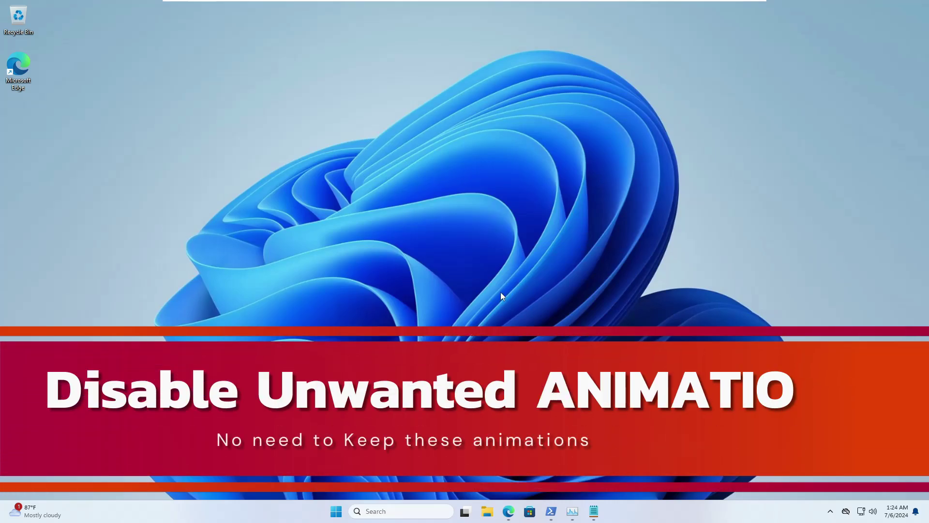
Step: Launch sysdm.cpl and open Performance Settings from the Advanced tab
{"action": "left_click", "coordinate": [388, 511]}
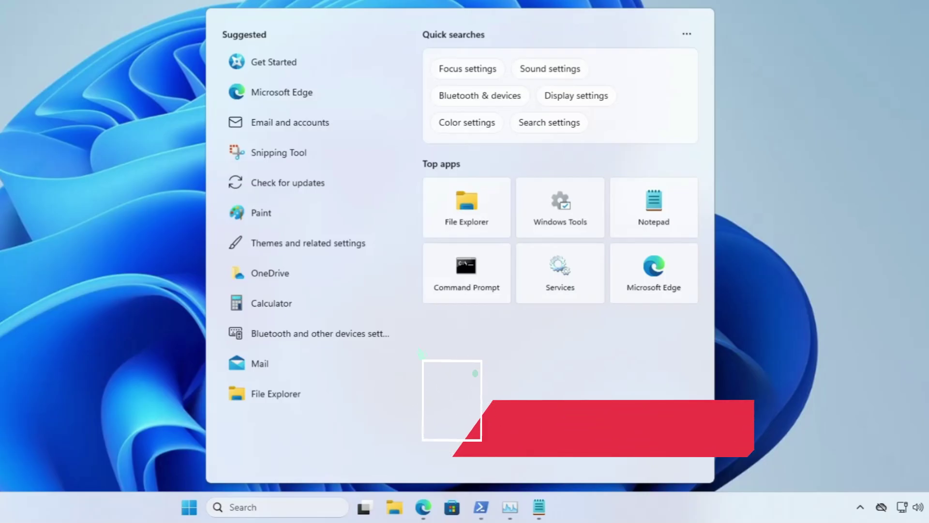
{"action": "type", "text": "sysdm"}
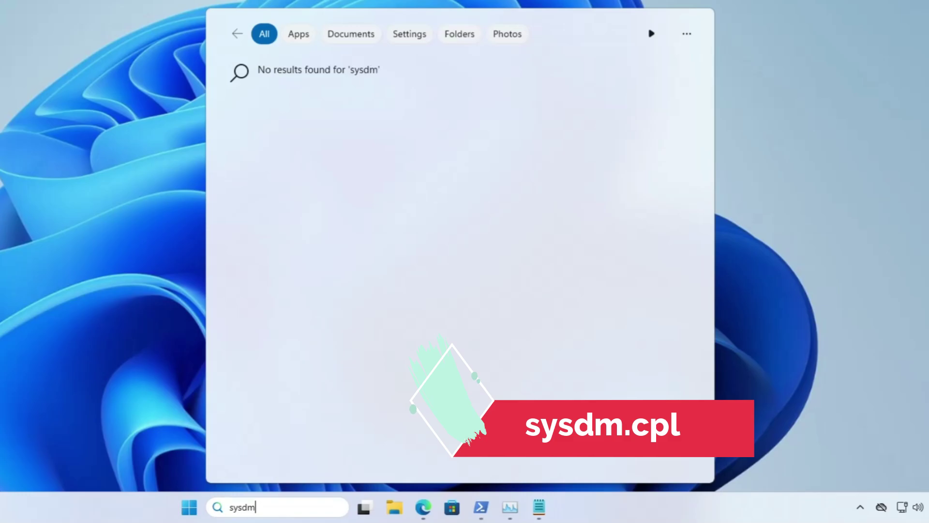
{"action": "type", "text": ".cpl"}
{"action": "key", "text": "Return"}
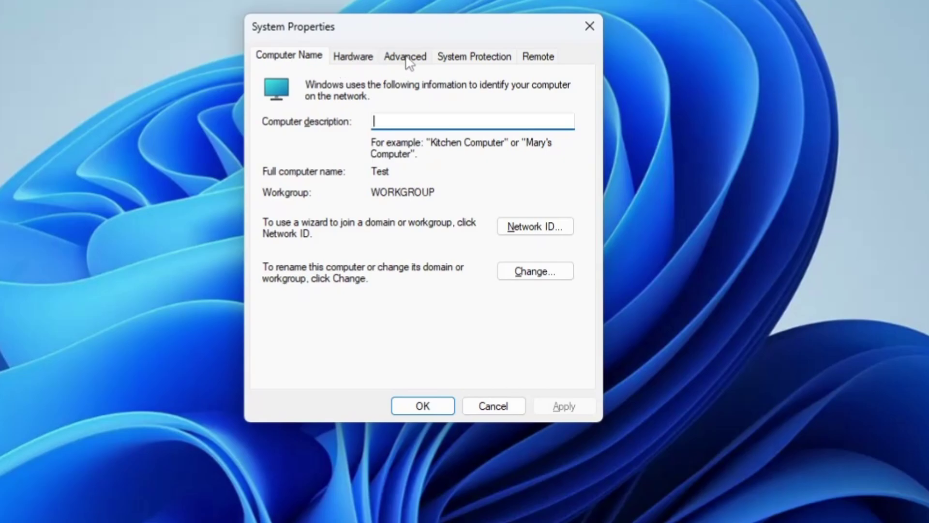
{"action": "left_click", "coordinate": [330, 9]}
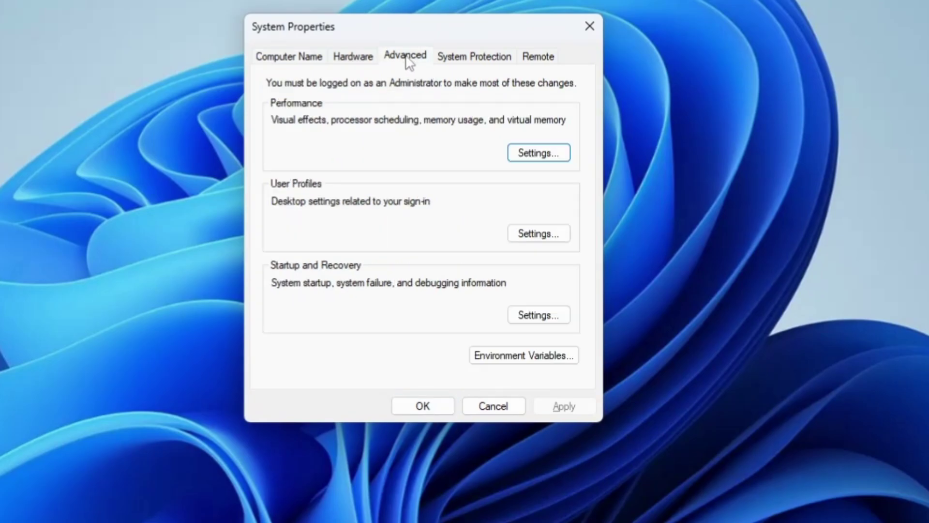
{"action": "left_click", "coordinate": [557, 156]}
{"action": "left_click_drag", "start_coordinate": [414, 100], "coordinate": [397, 21]}
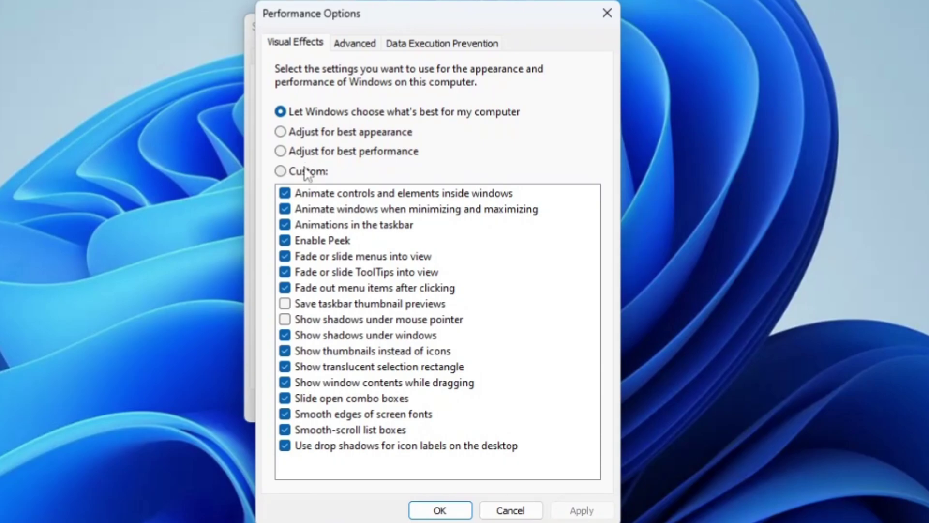
Step: Choose Adjust for best performance, re-tick Animate windows, Show thumbnails and Smooth screen fonts, then apply and close
{"action": "left_click", "coordinate": [309, 152]}
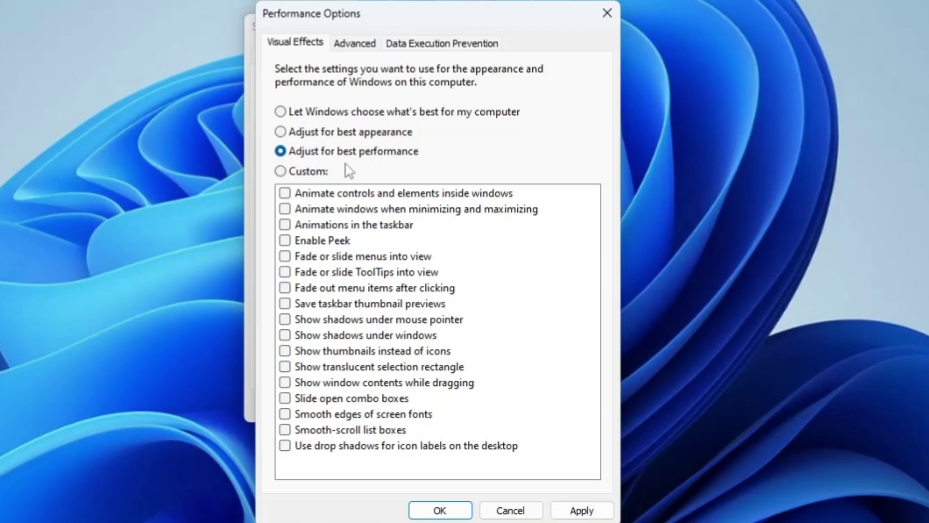
{"action": "left_click", "coordinate": [329, 209]}
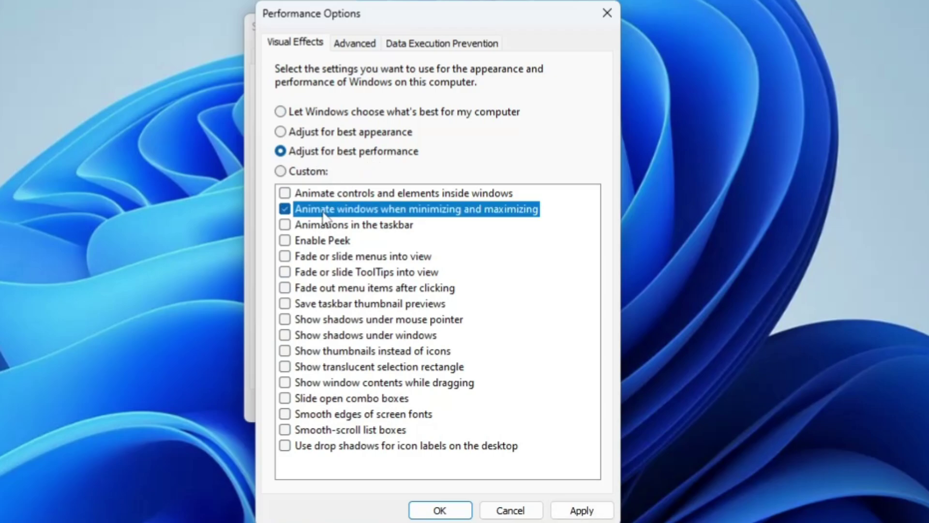
{"action": "left_click", "coordinate": [345, 351]}
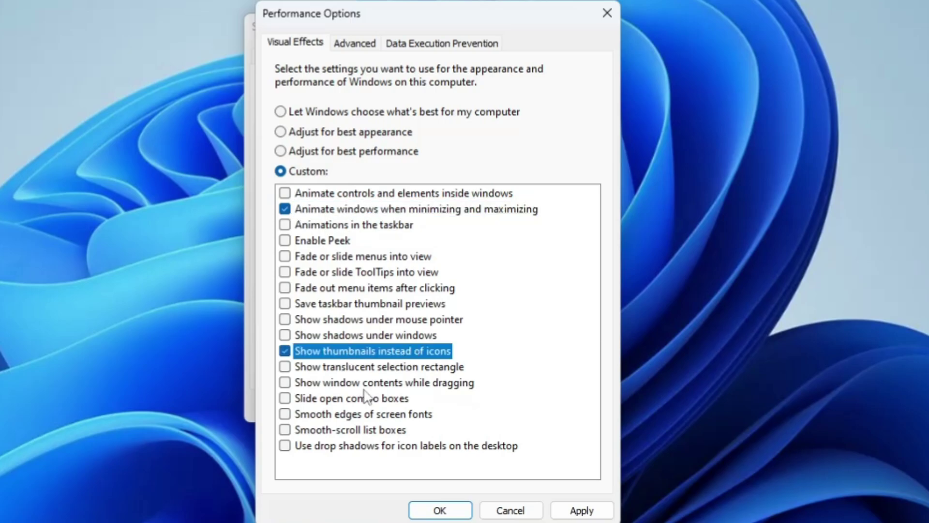
{"action": "left_click", "coordinate": [333, 415]}
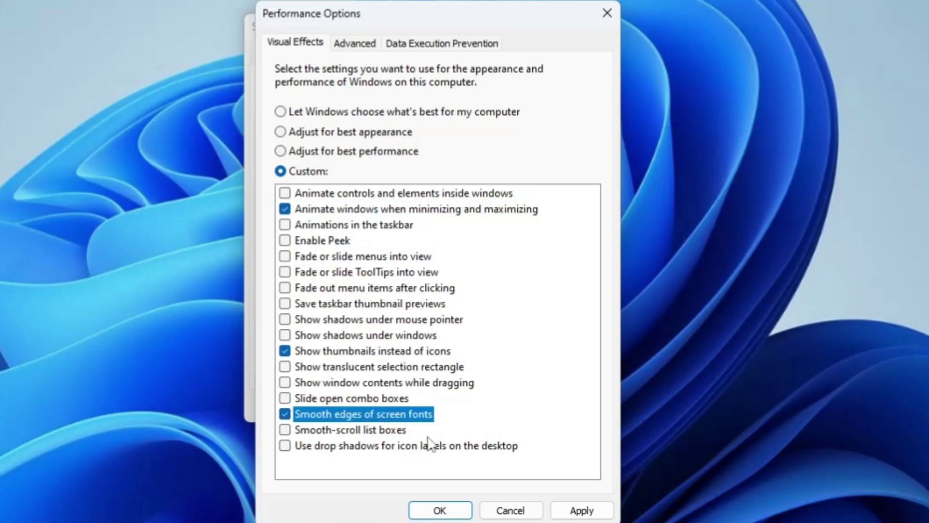
{"action": "left_click", "coordinate": [585, 510]}
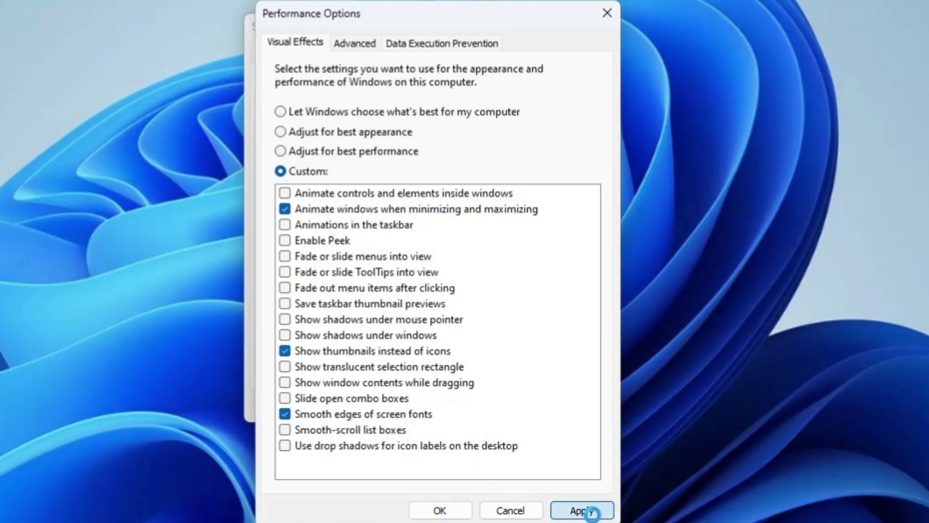
{"action": "left_click", "coordinate": [440, 510]}
{"action": "left_click", "coordinate": [449, 336]}
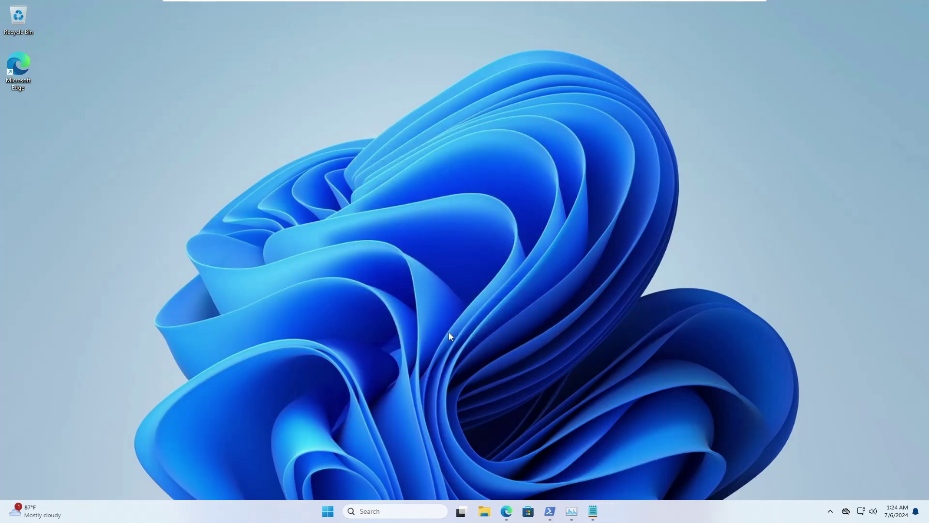
Step: Restart the PC, then check that the desktop right-click menu is the classic full one
{"action": "left_click", "coordinate": [336, 511]}
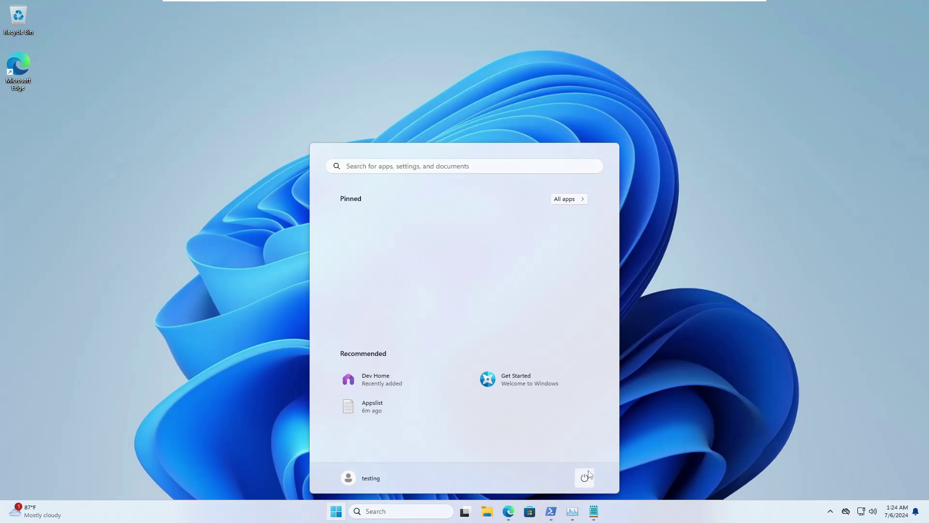
{"action": "left_click", "coordinate": [585, 478]}
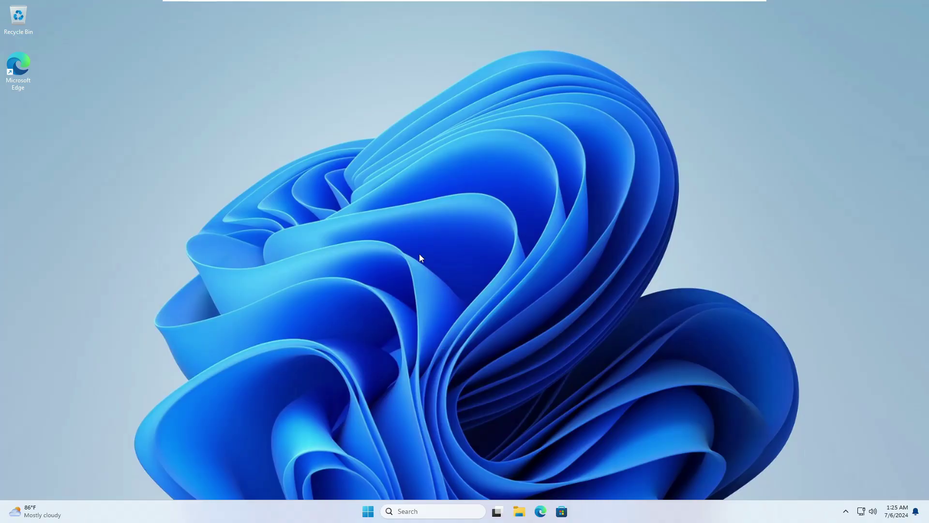
{"action": "right_click", "coordinate": [330, 126]}
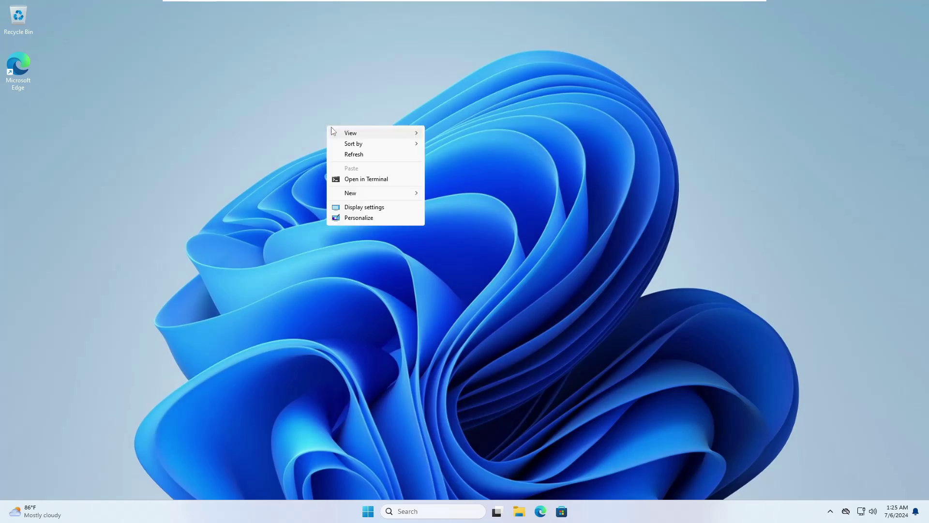
{"action": "left_click", "coordinate": [298, 132]}
{"action": "right_click", "coordinate": [298, 132]}
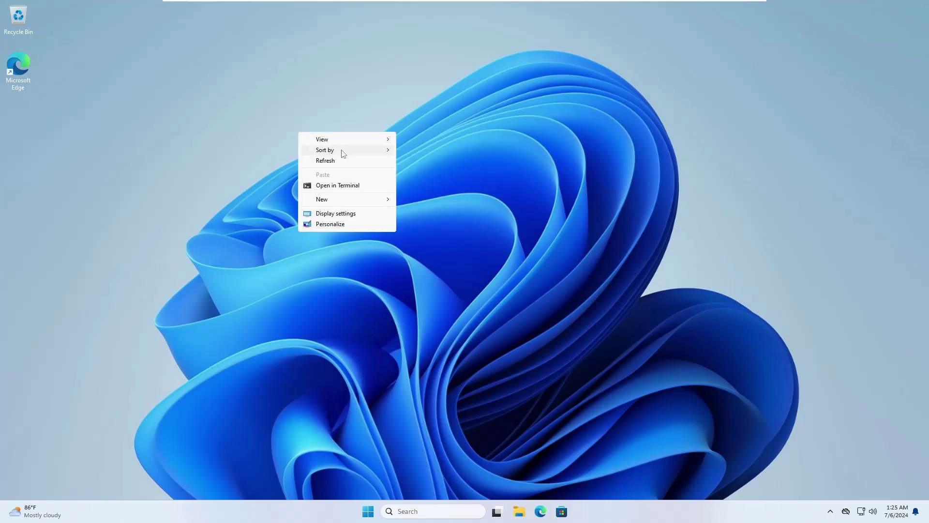
{"action": "left_click", "coordinate": [219, 191]}
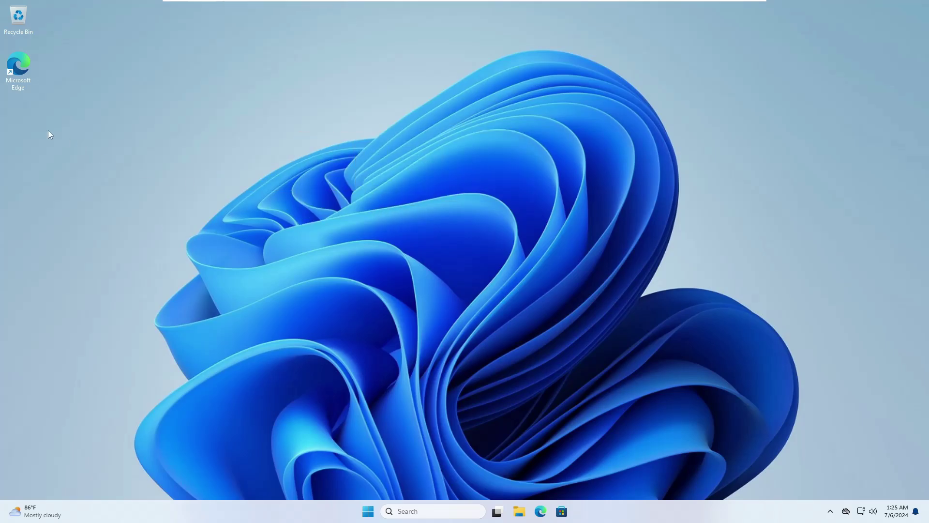
Step: Check the Edge shortcut's context menu and confirm Start's Pinned section is empty
{"action": "right_click", "coordinate": [10, 64]}
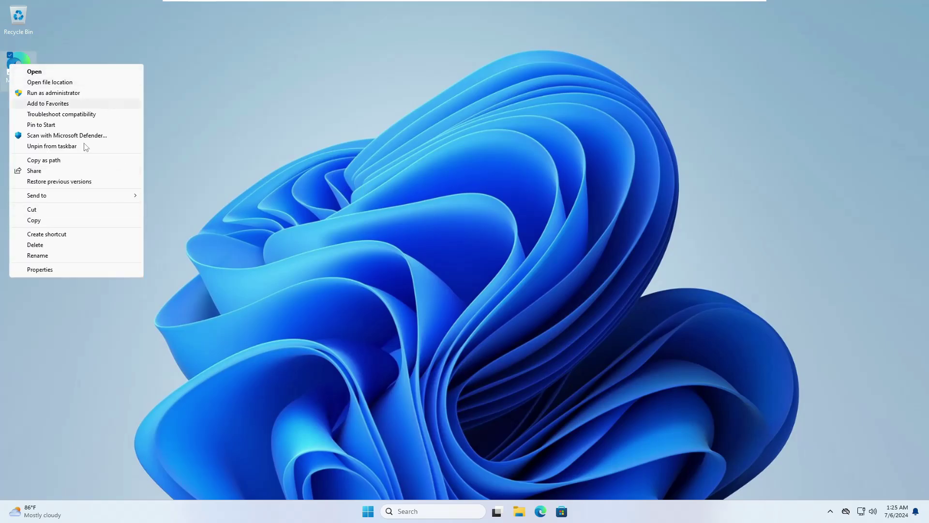
{"action": "left_click", "coordinate": [170, 151]}
{"action": "left_click", "coordinate": [368, 512]}
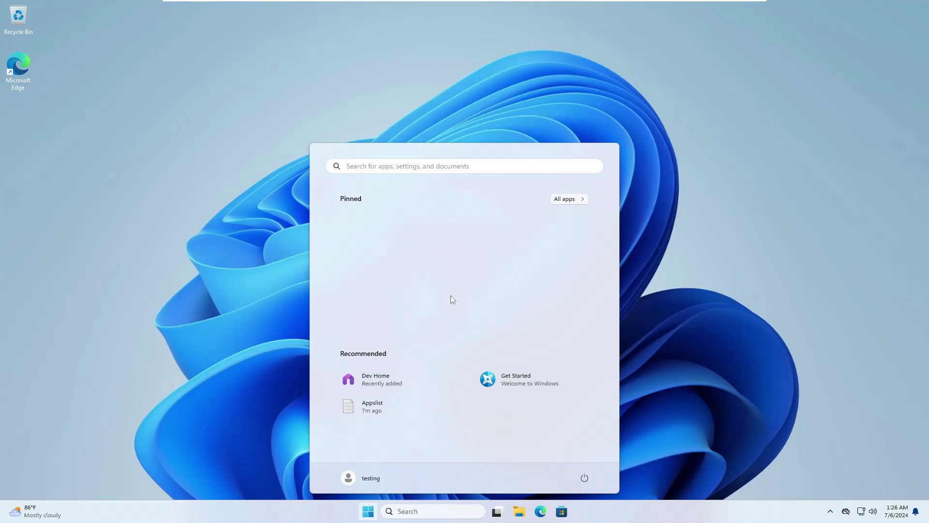
{"action": "key", "text": "Escape"}
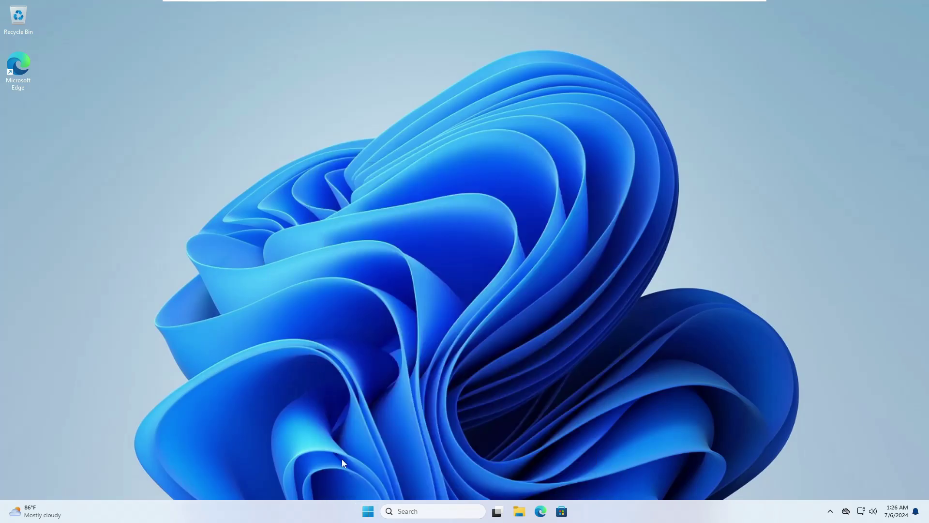
{"action": "right_click", "coordinate": [368, 511]}
{"action": "left_click", "coordinate": [353, 387]}
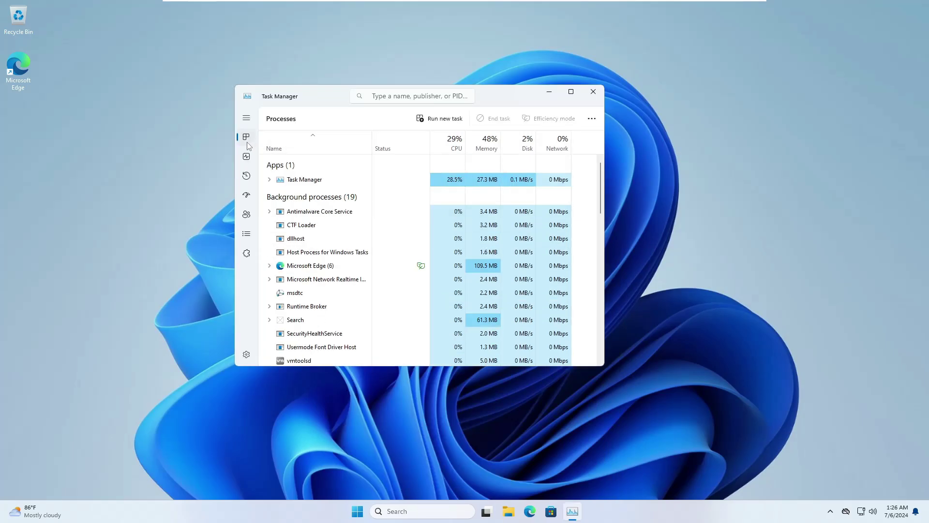
{"action": "left_click", "coordinate": [246, 156]}
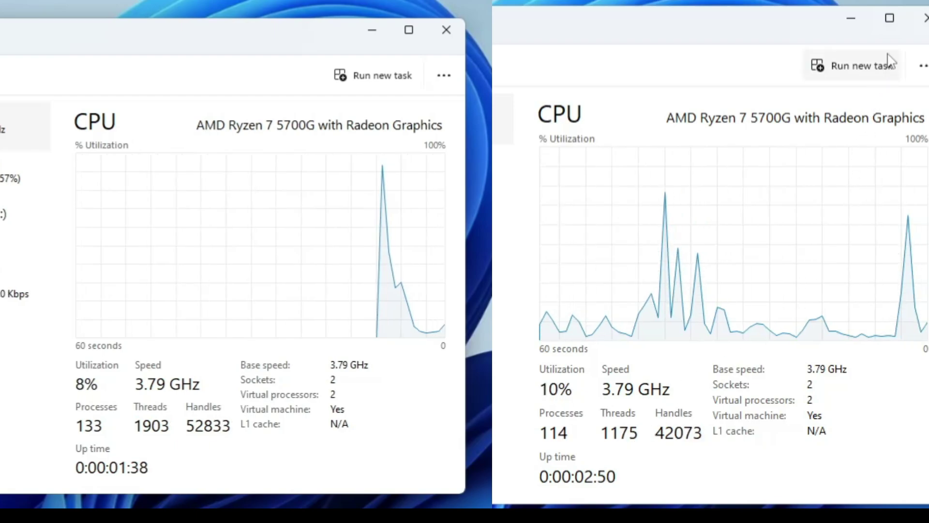
{"action": "left_click", "coordinate": [919, 23]}
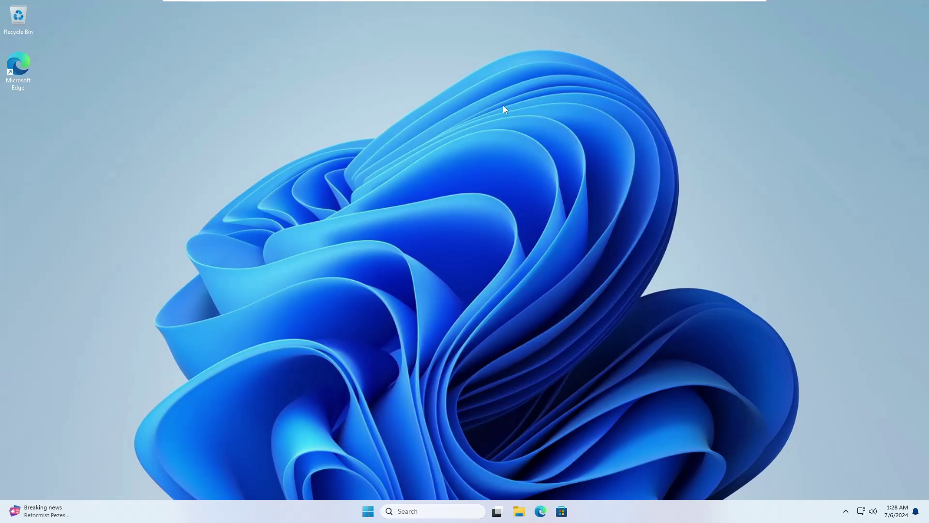
{"action": "right_click", "coordinate": [355, 121]}
{"action": "left_click", "coordinate": [382, 149]}
{"action": "right_click", "coordinate": [368, 511]}
{"action": "left_click", "coordinate": [359, 402]}
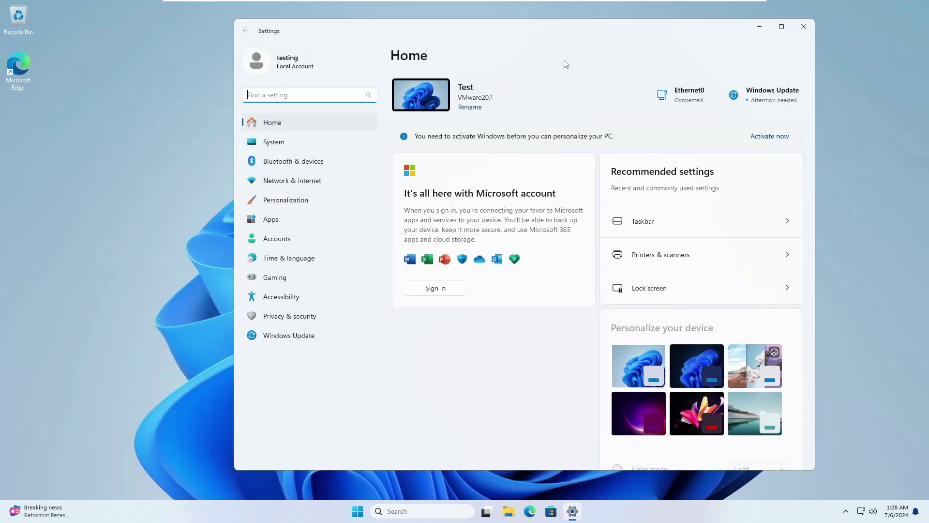
{"action": "left_click", "coordinate": [802, 28]}
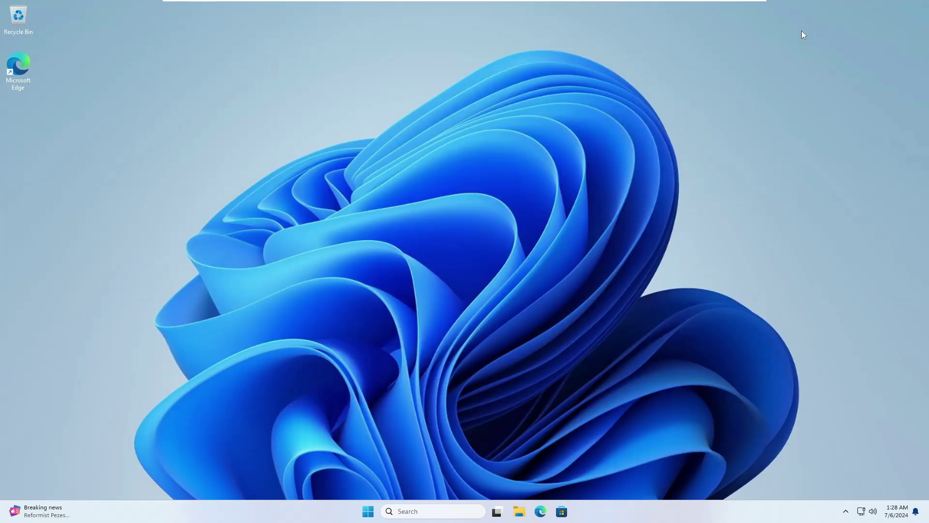